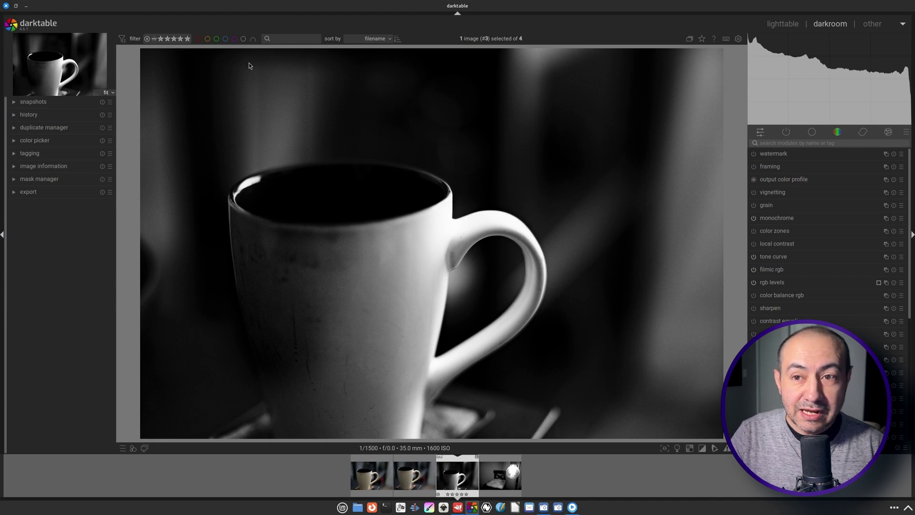
Step: Return from the darkroom to the lighttable to see all four imported photo thumbnails
click(782, 24)
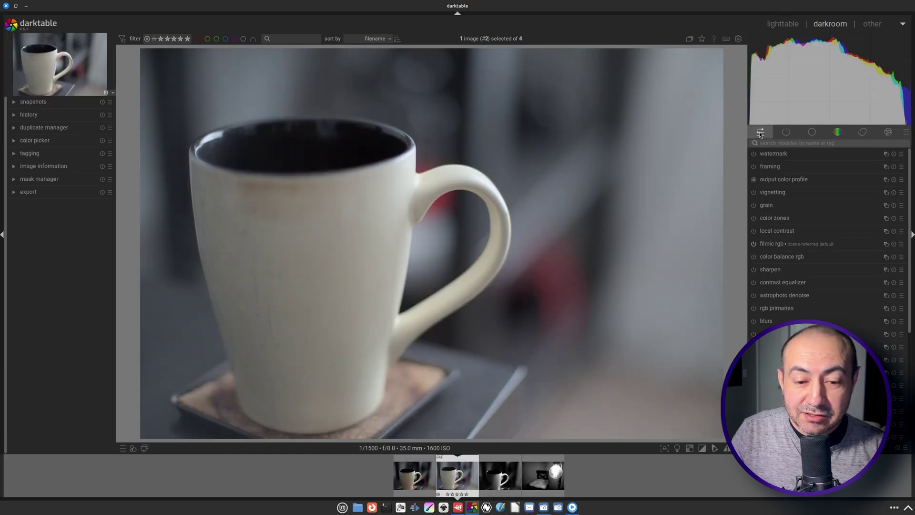
Step: Open the third filmstrip photo, widen the right panel, and list only its active modules
click(507, 471)
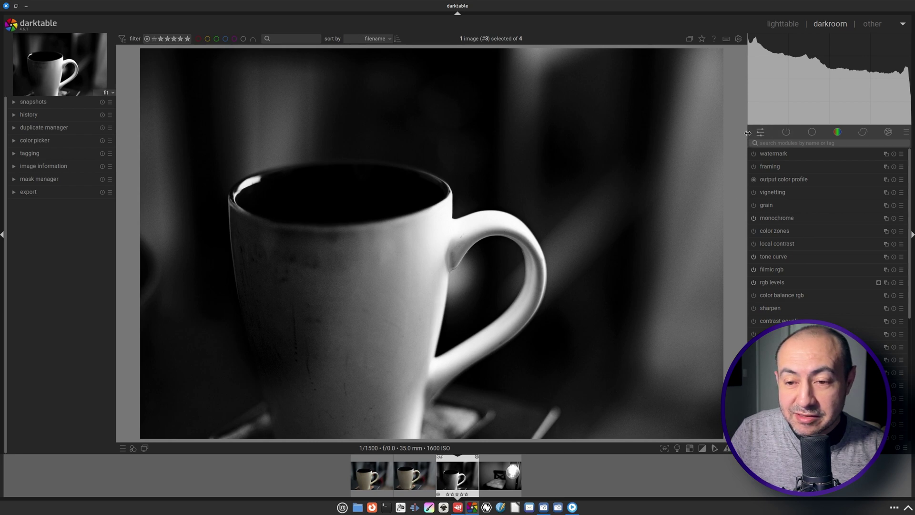
drag(747, 133, 731, 136)
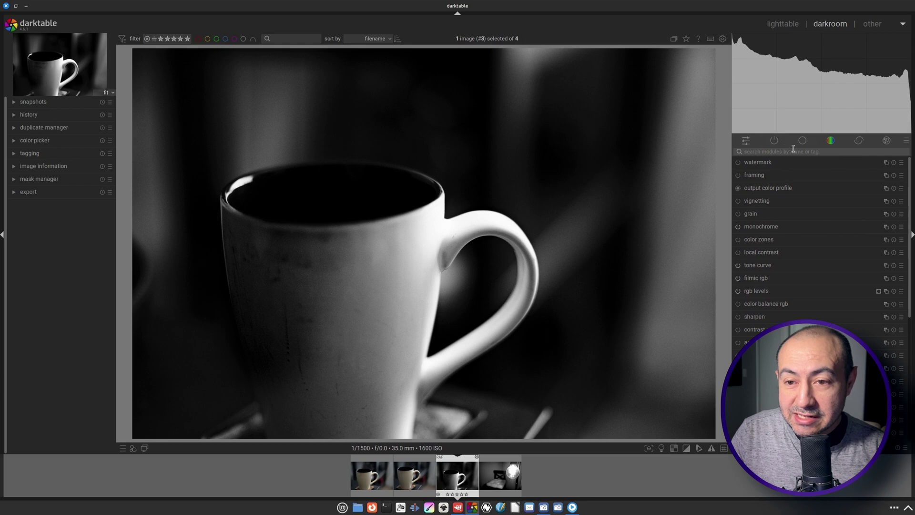
click(774, 140)
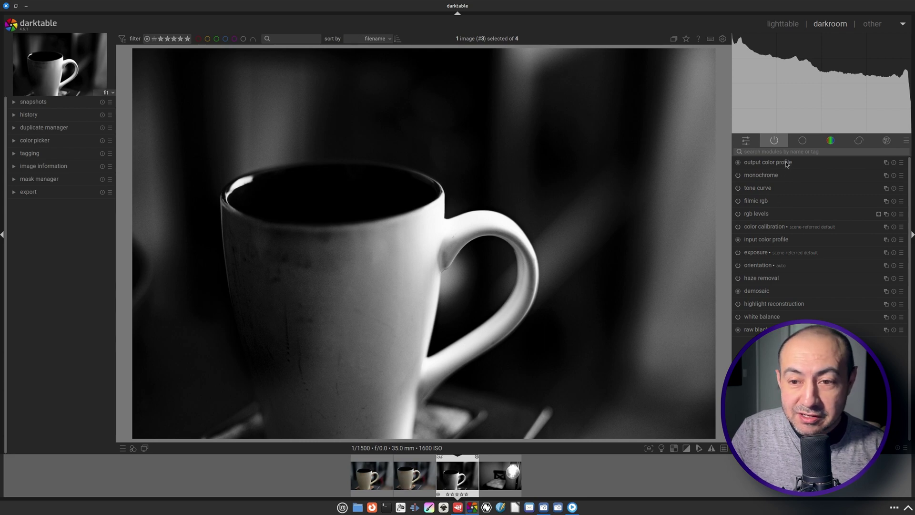
Step: Inspect the local contrast and monochrome settings, toggling monochrome off and back on
click(804, 143)
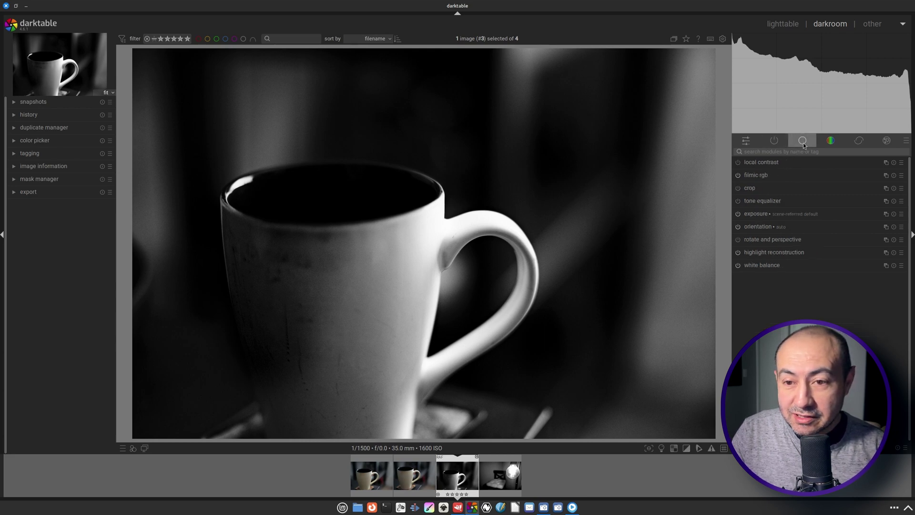
click(776, 163)
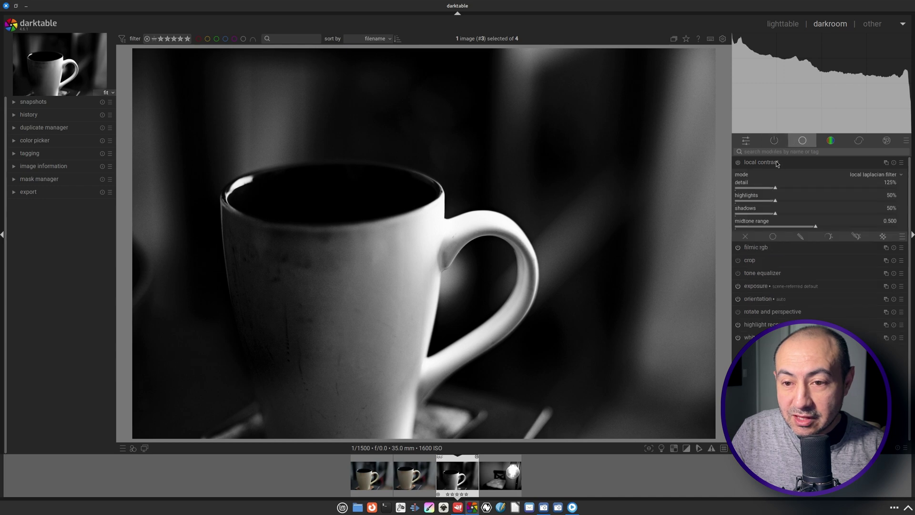
click(772, 161)
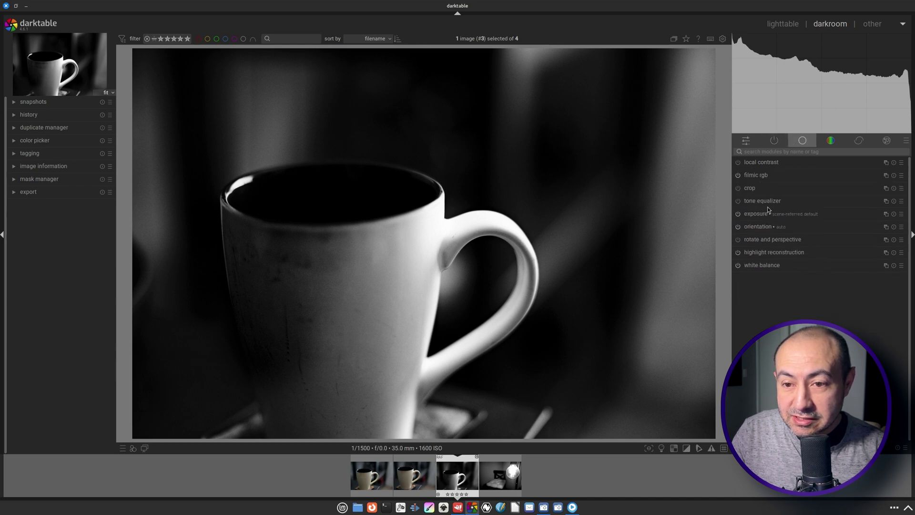
click(775, 145)
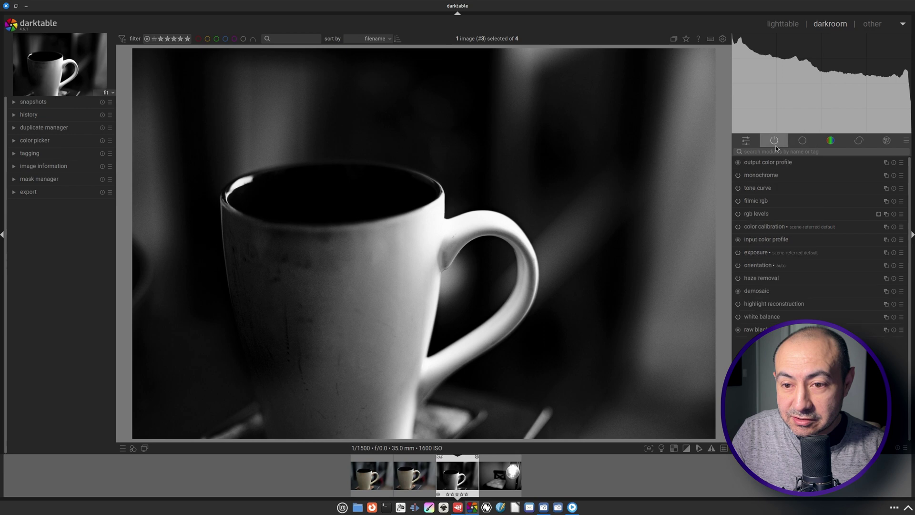
click(765, 174)
click(792, 169)
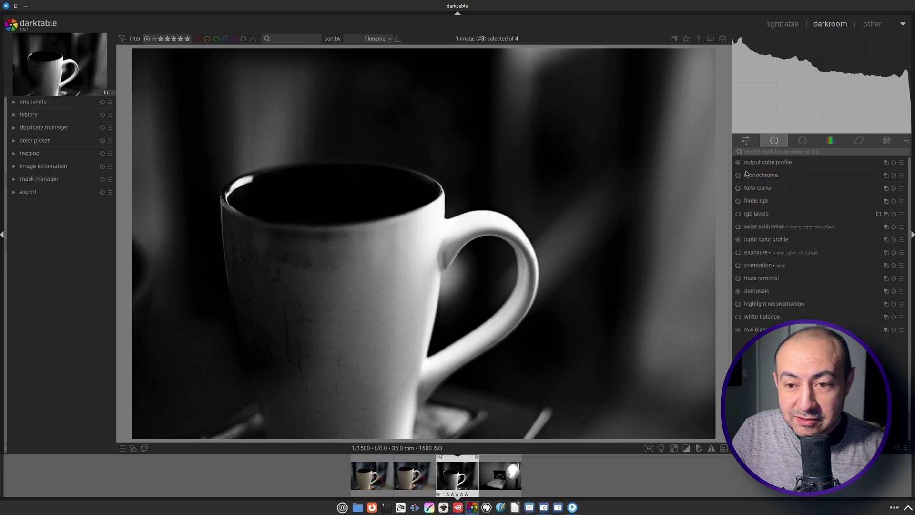
click(738, 175)
click(739, 175)
Step: Review the tone curve and filmic rgb settings, then leave rgb levels expanded
click(756, 186)
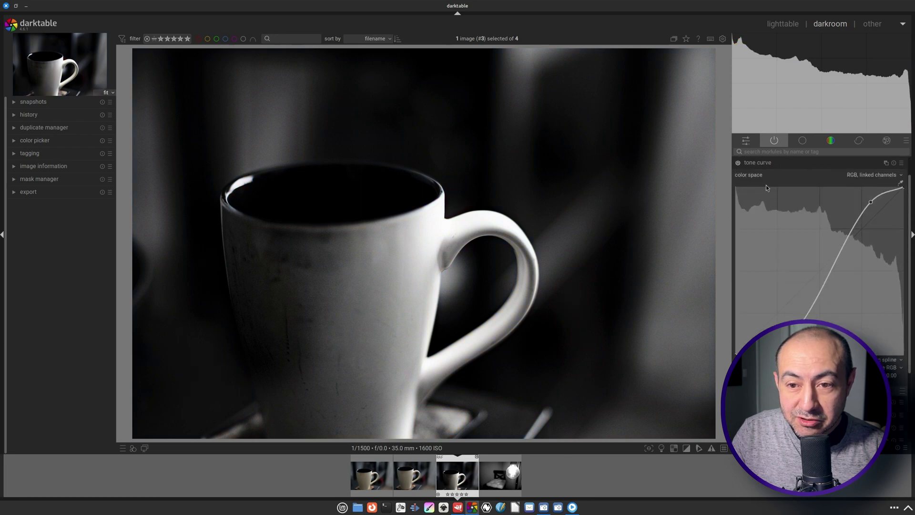
click(750, 164)
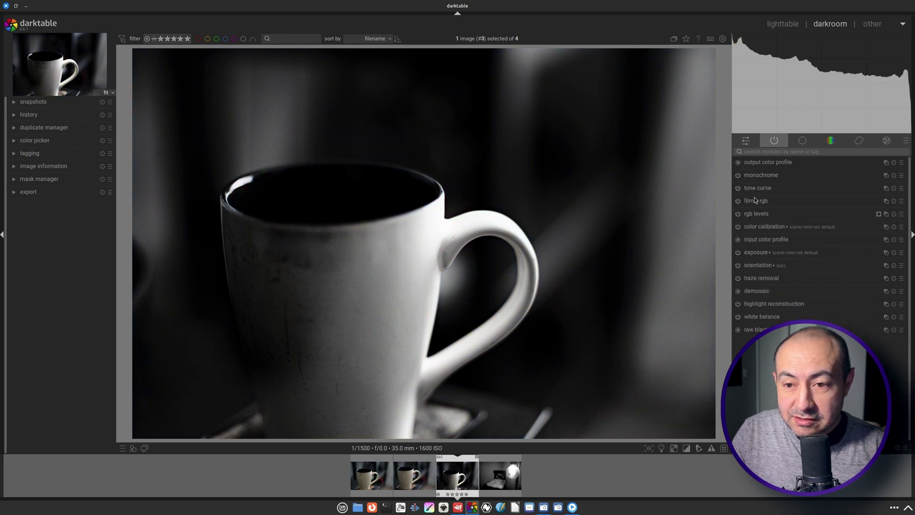
click(755, 201)
click(761, 164)
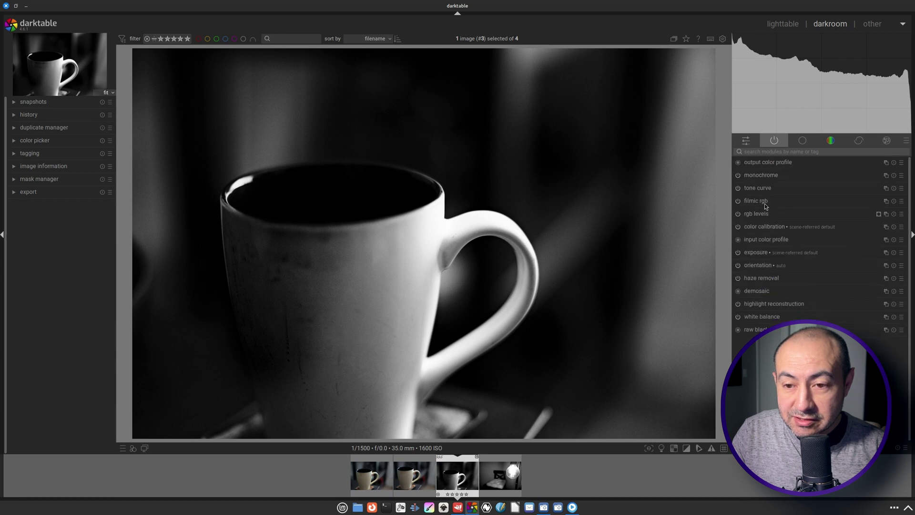
click(759, 213)
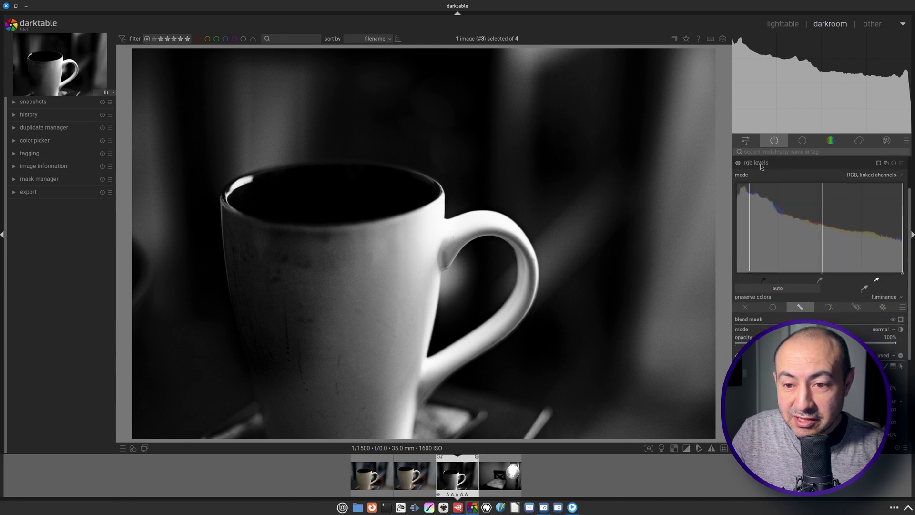
click(762, 164)
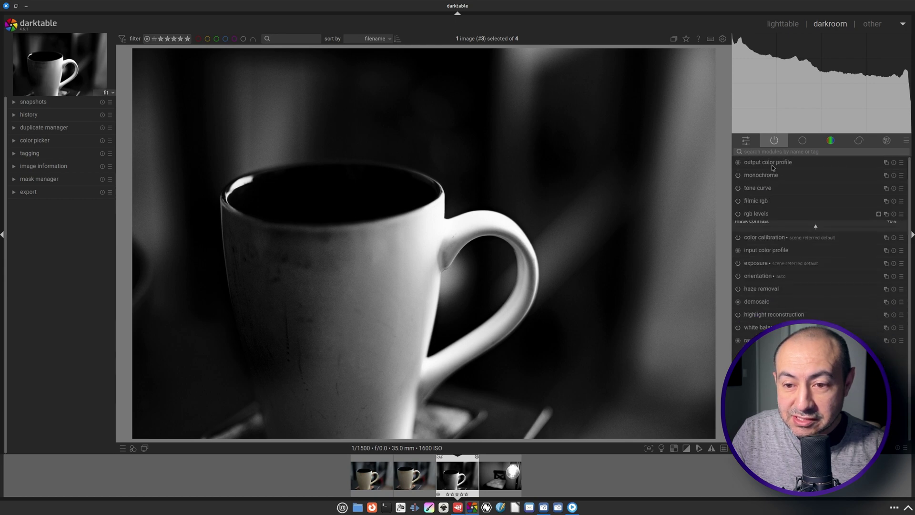
click(759, 214)
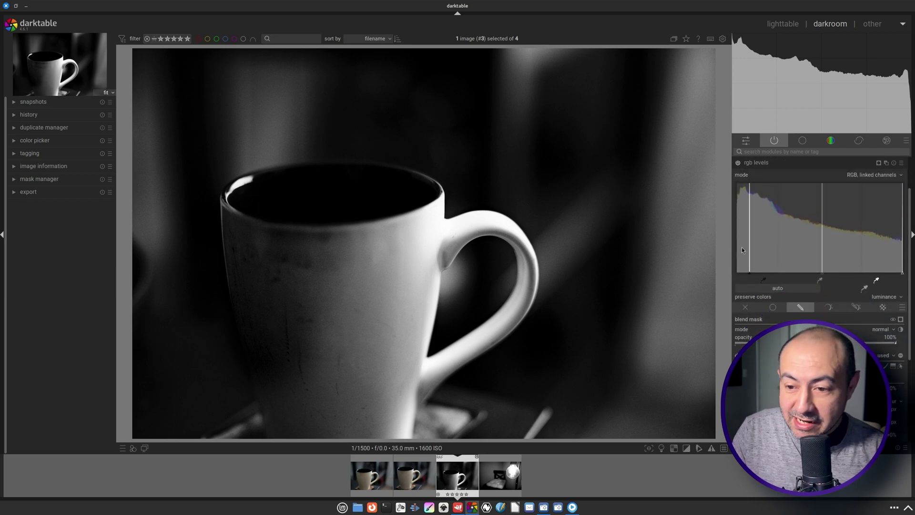
Step: Add a circle mask on the mug handle with feathering radius 82.9 px
click(901, 355)
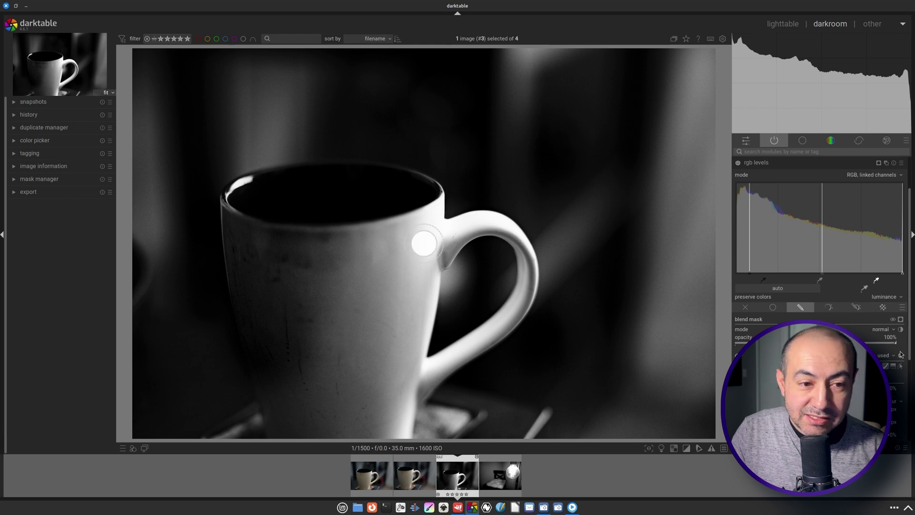
click(448, 263)
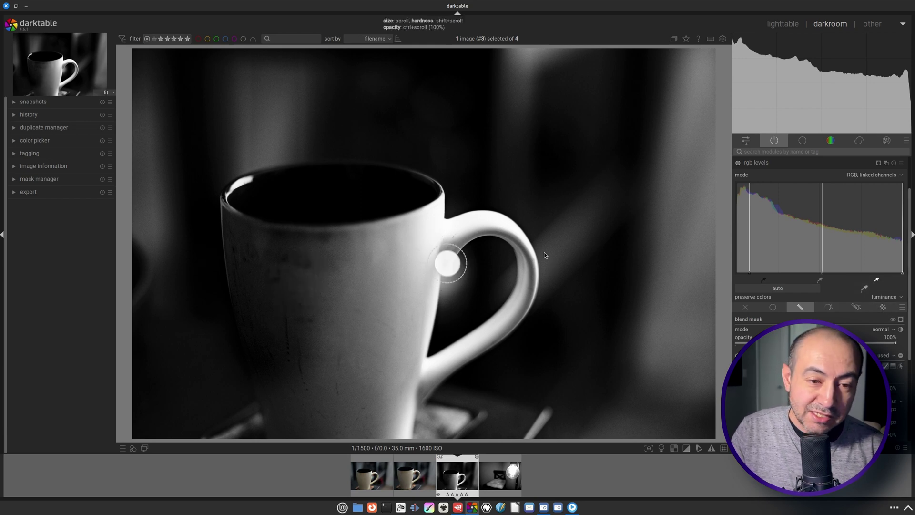
drag(444, 266, 490, 254)
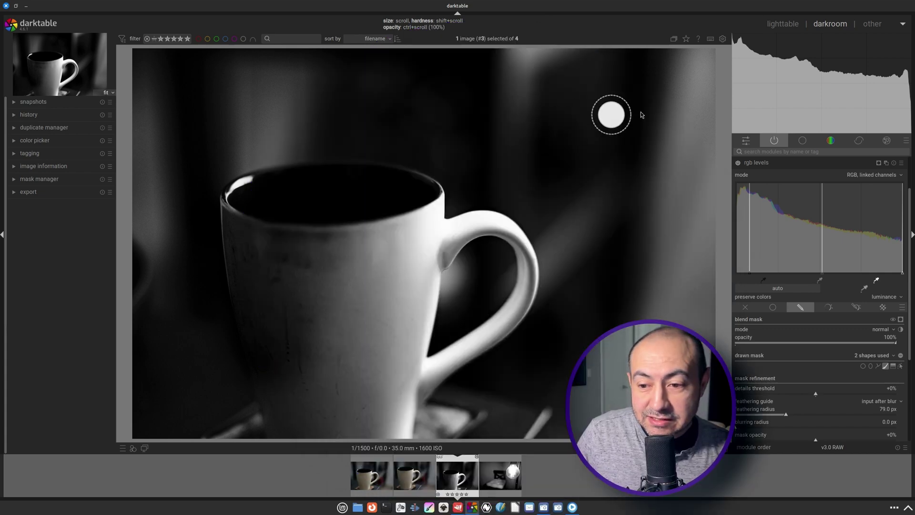
click(788, 414)
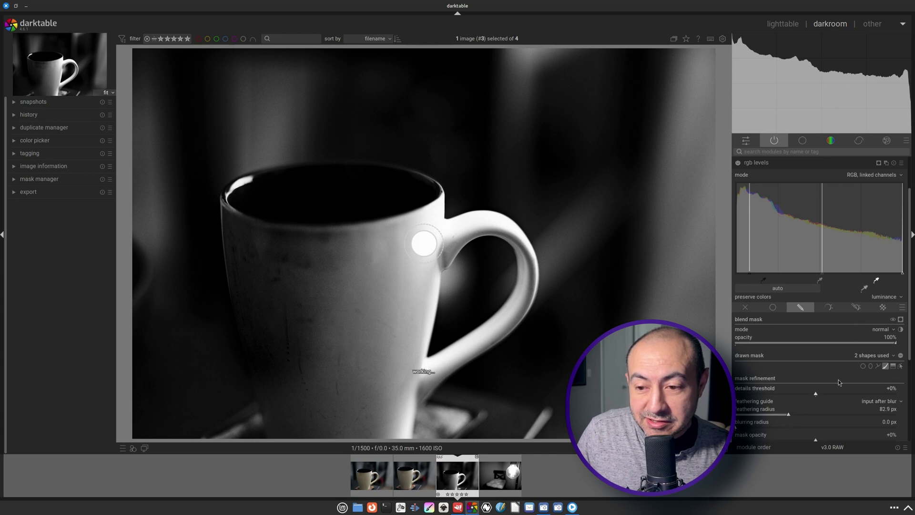
Step: Paint brush-mask strokes over the mug's left side and collapse rgb levels
click(884, 366)
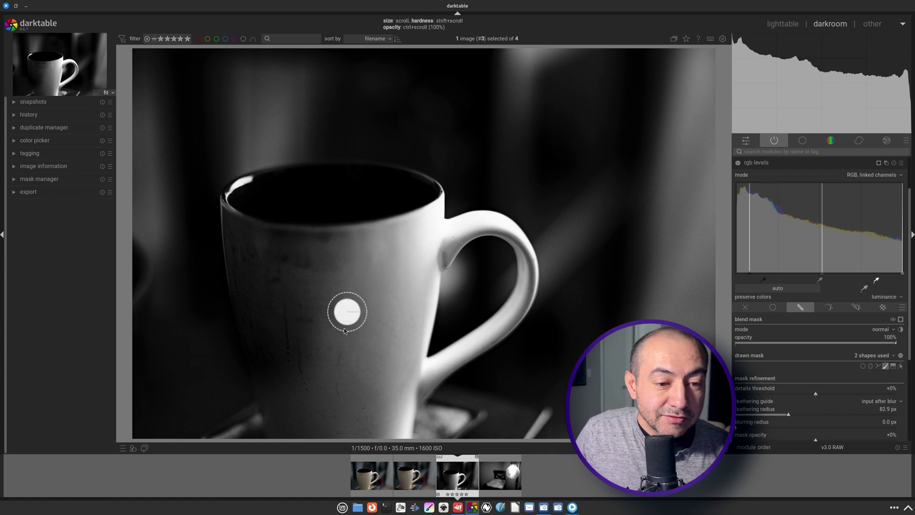
mouse_move(345, 311)
mouse_down()
mouse_move(274, 403)
mouse_move(313, 341)
mouse_move(341, 372)
mouse_move(275, 419)
mouse_move(360, 347)
mouse_move(310, 419)
mouse_move(352, 425)
mouse_move(349, 351)
mouse_up()
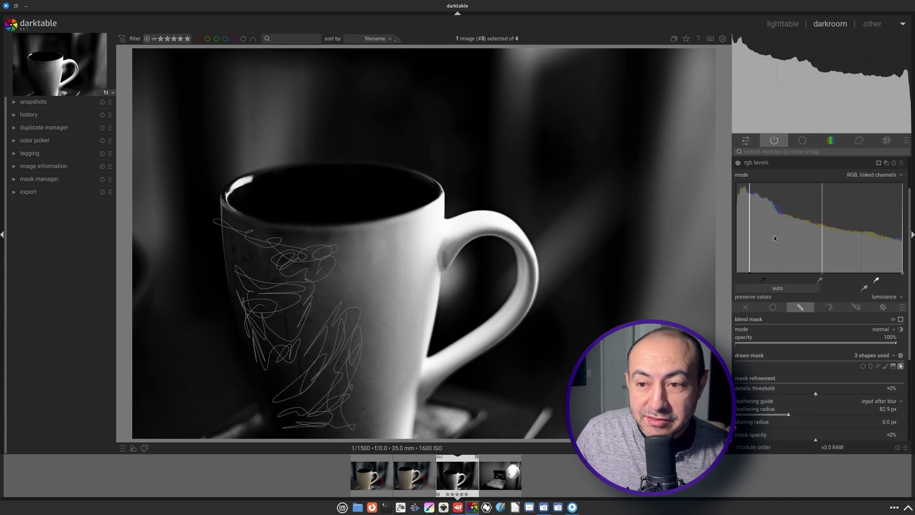
click(800, 165)
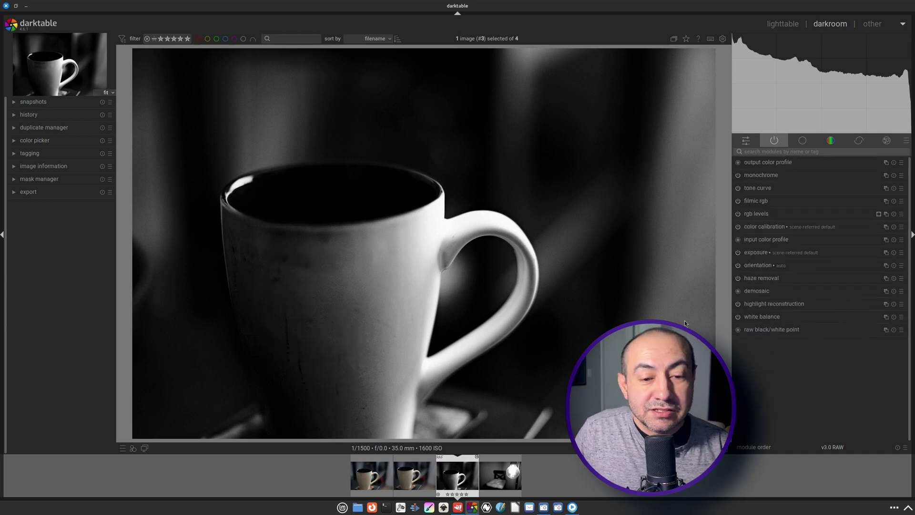
scroll(657, 268, up, 1)
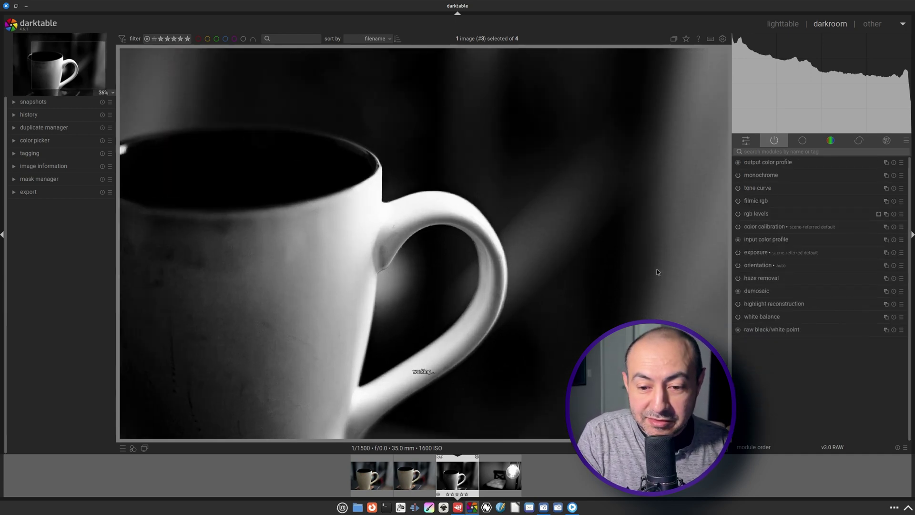
scroll(648, 254, down, 1)
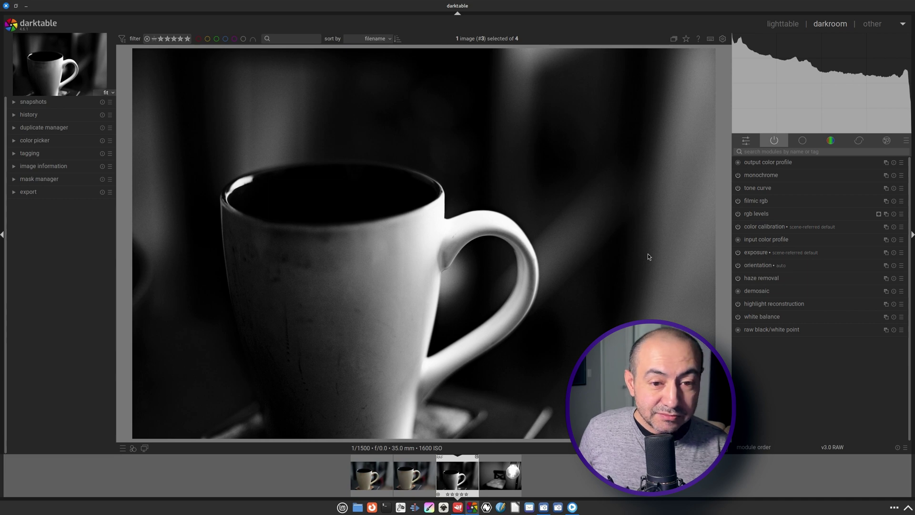
Step: Check the grayscale DSCF4551.tif in GIMP, then launch Krita
key(alt+Tab)
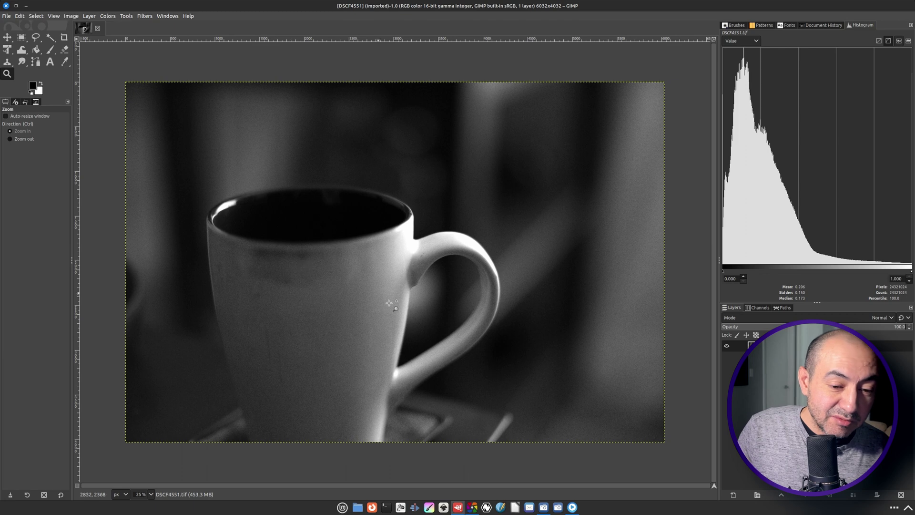
click(428, 506)
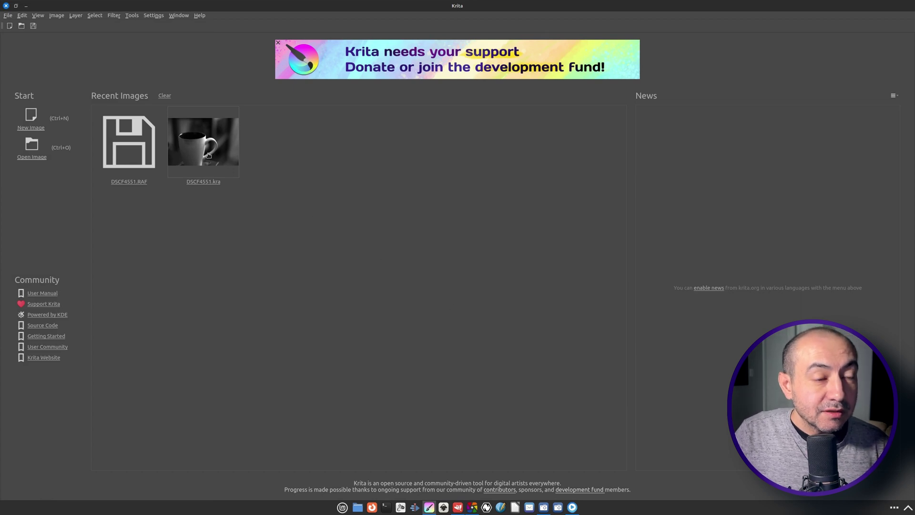
Step: Open DSCF4551.RAF from Krita's recent images and enlarge the RAW import dialog
click(127, 145)
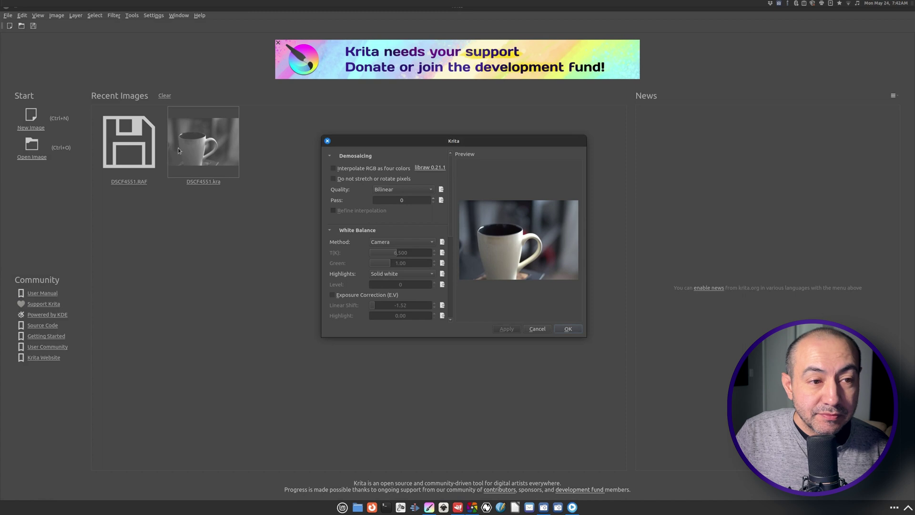
drag(387, 141, 367, 124)
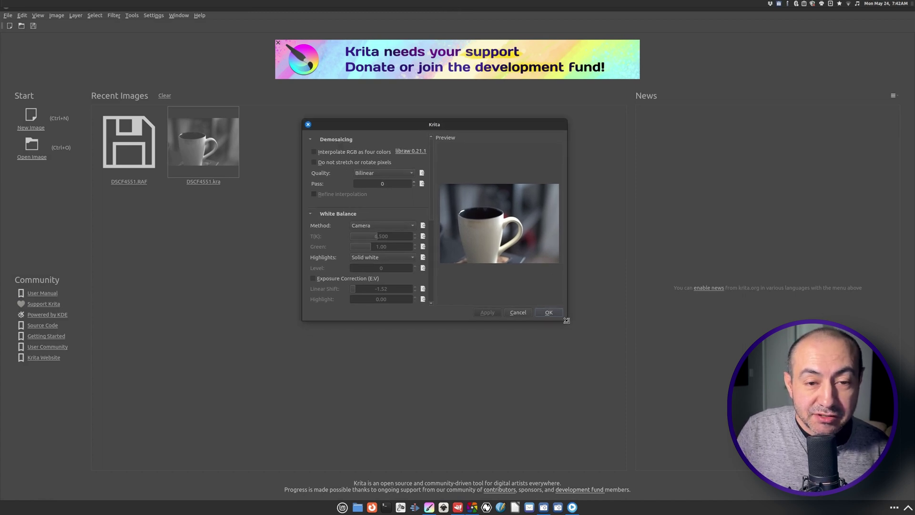
drag(566, 320, 696, 423)
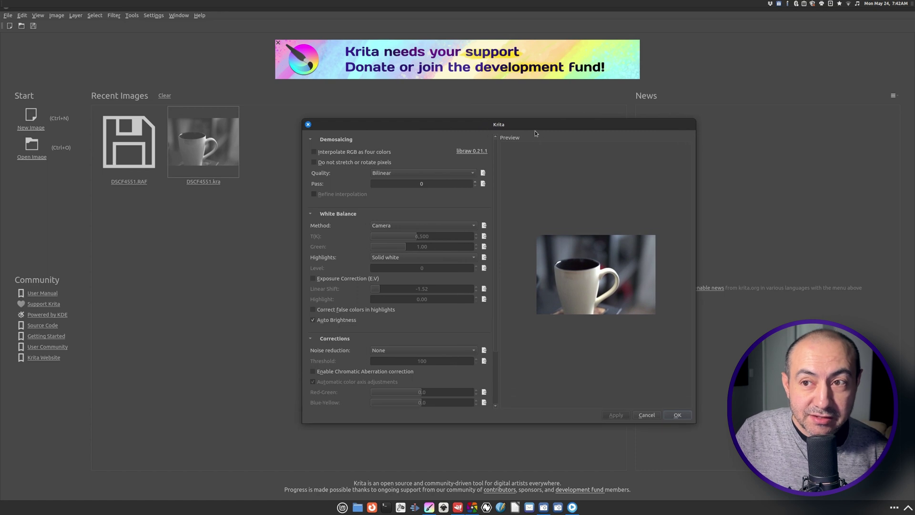
drag(535, 130, 499, 110)
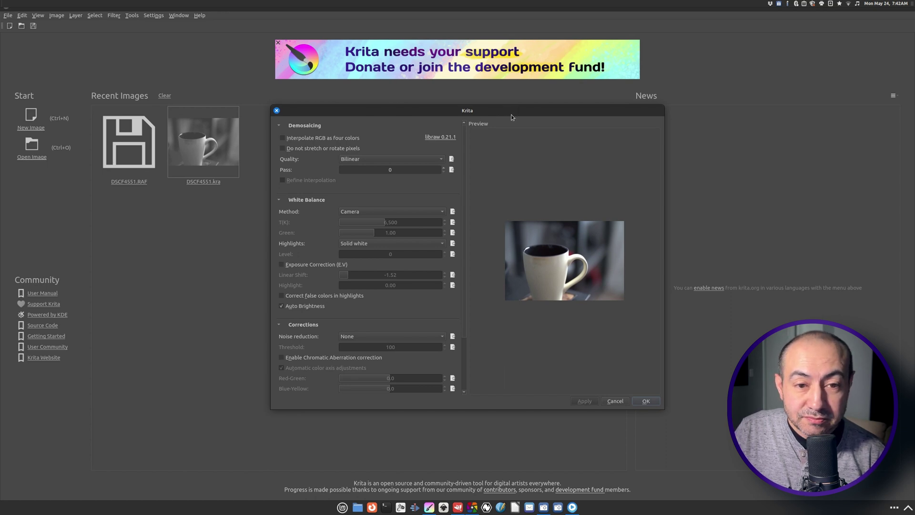
scroll(464, 143, down, 1)
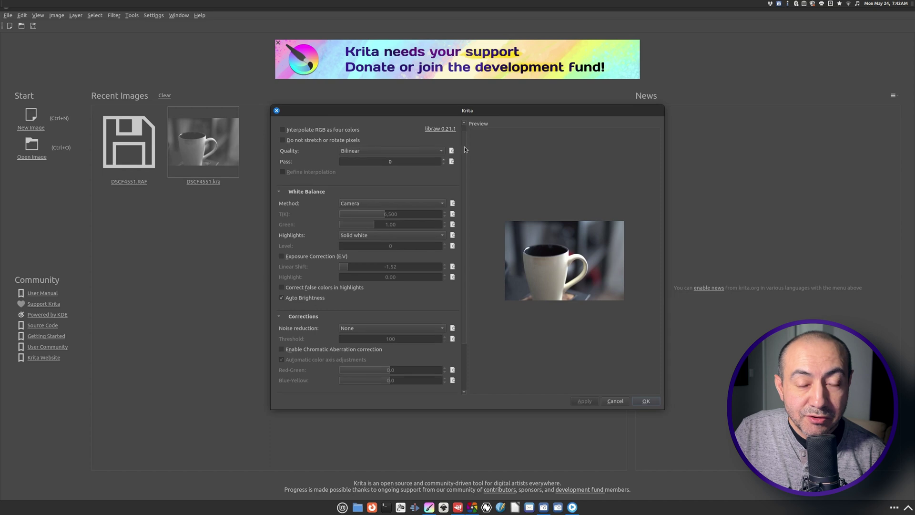
scroll(462, 138, up, 1)
drag(492, 109, 481, 105)
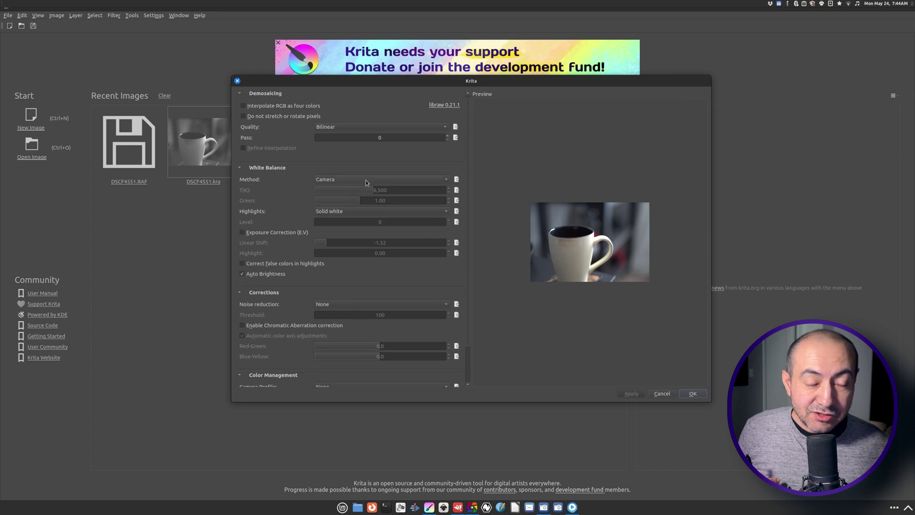
Step: Switch the RAW white balance to Manual and lower the temperature below 6,500 K
mouse_move(350, 182)
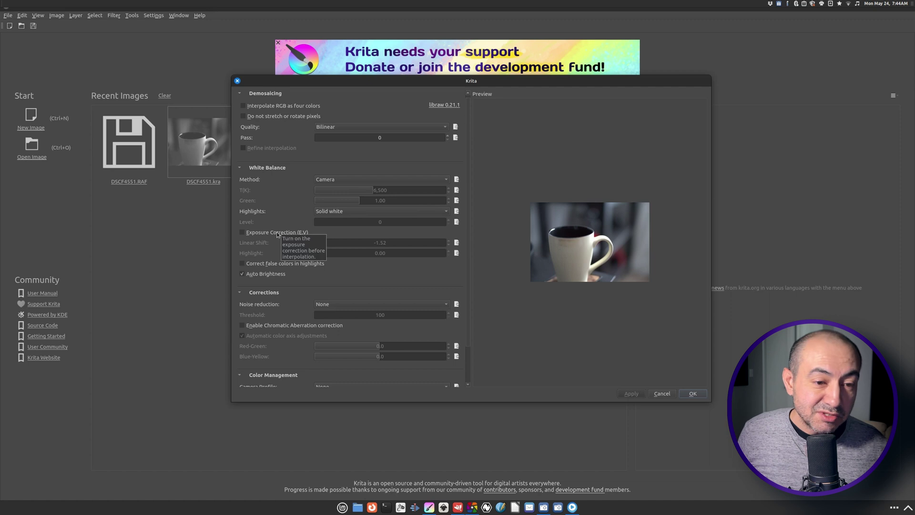
click(423, 180)
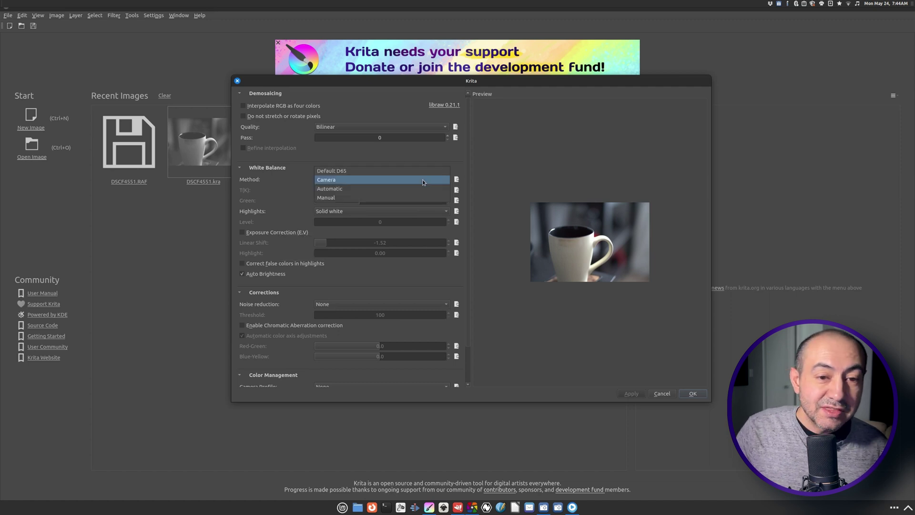
click(423, 179)
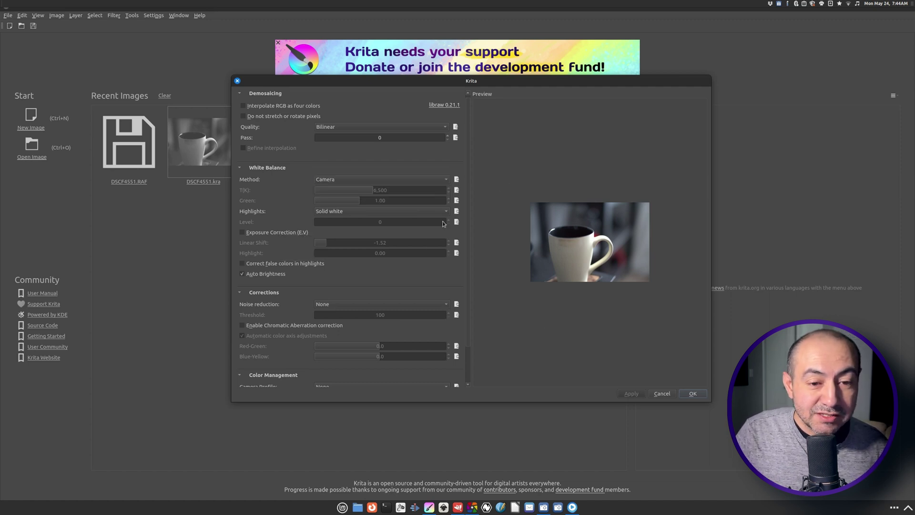
click(404, 179)
click(393, 196)
drag(379, 191, 360, 193)
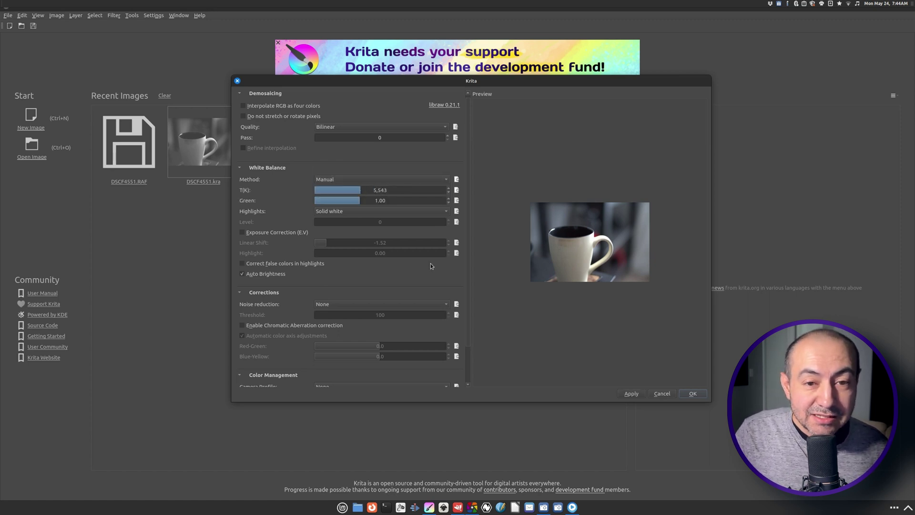
click(629, 392)
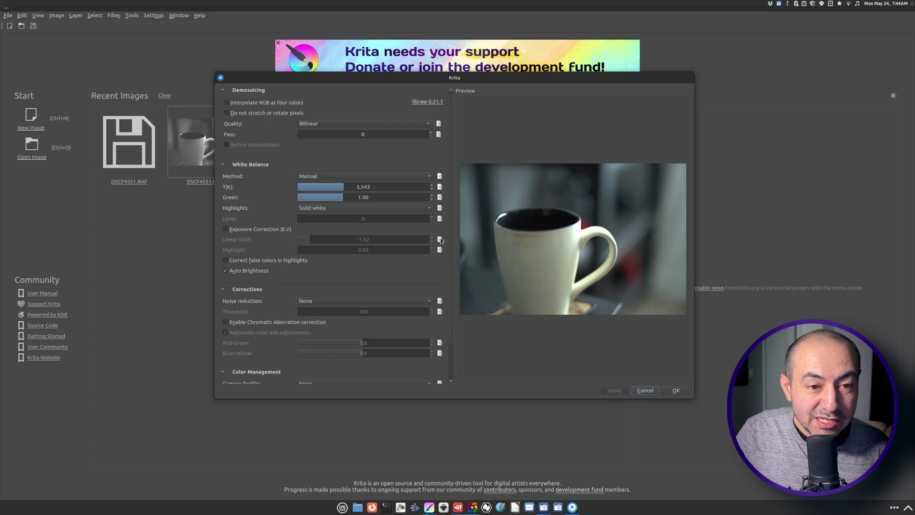
Step: Set the temperature to 5,159 K and import the RAW photo onto the canvas
click(339, 187)
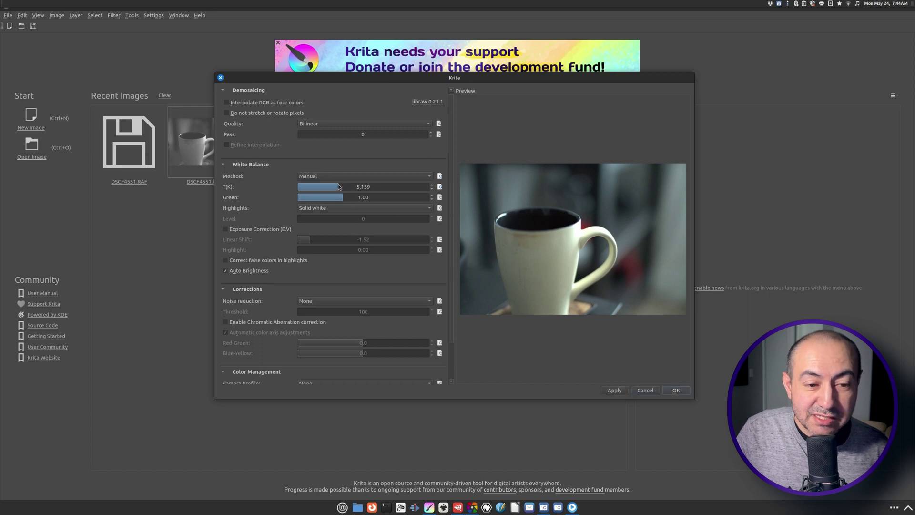
click(615, 390)
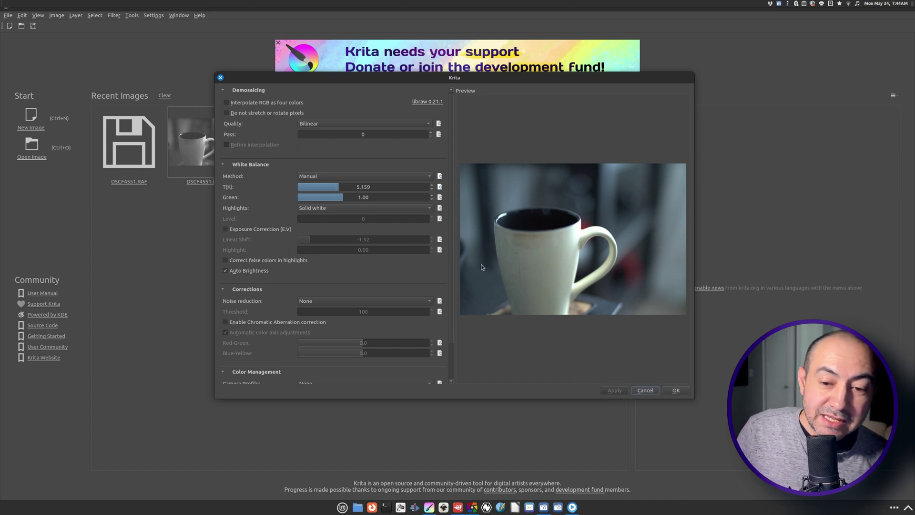
click(676, 391)
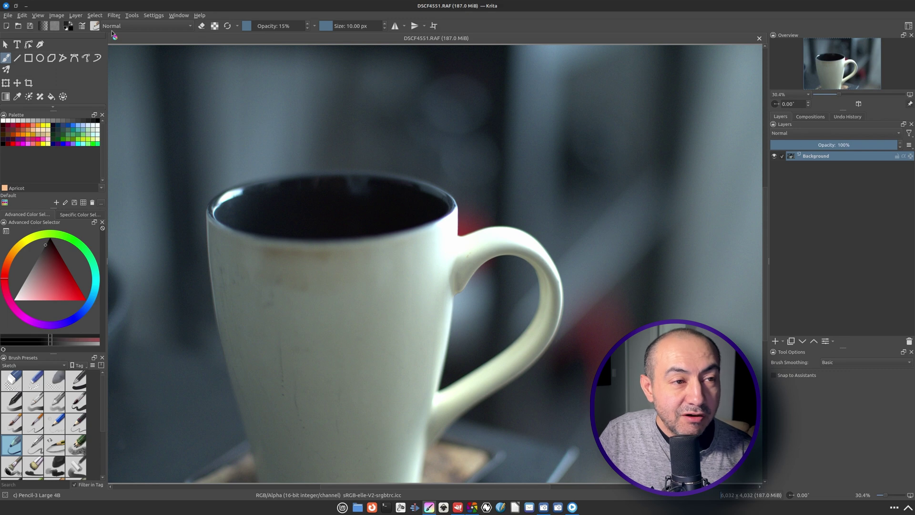
click(114, 16)
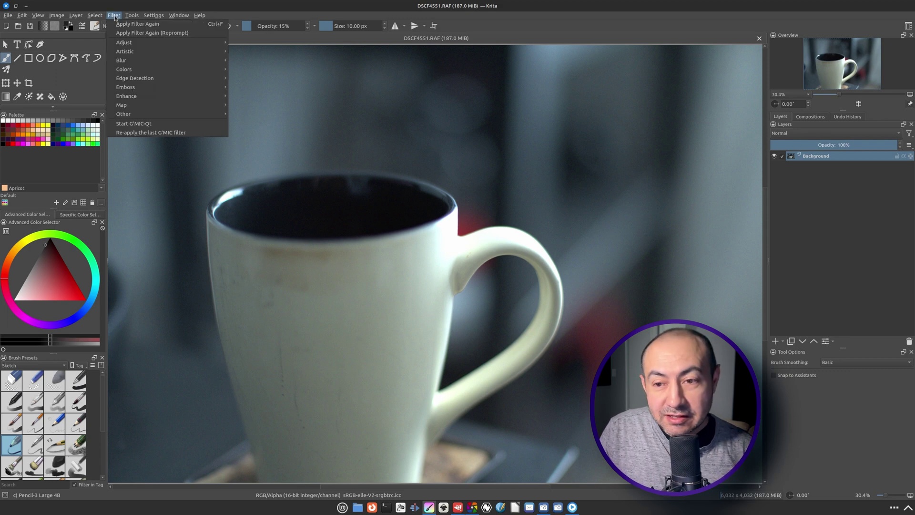
click(810, 167)
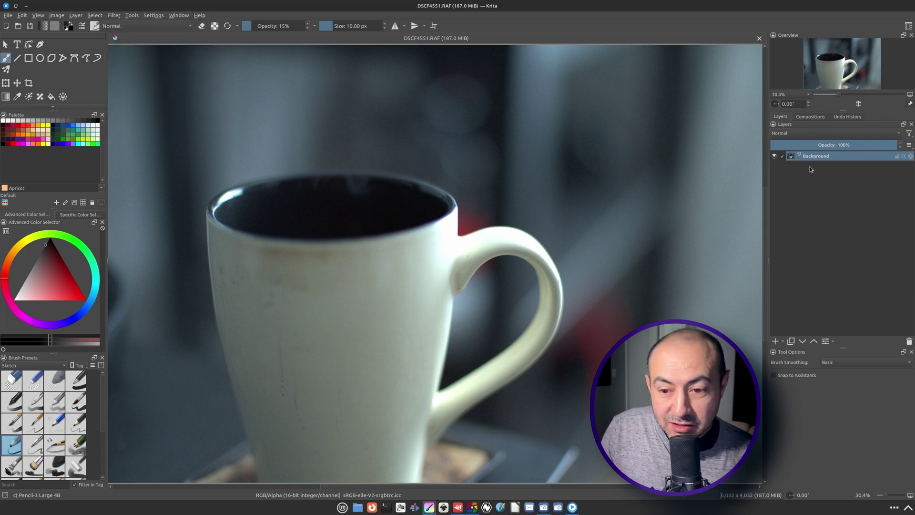
click(782, 340)
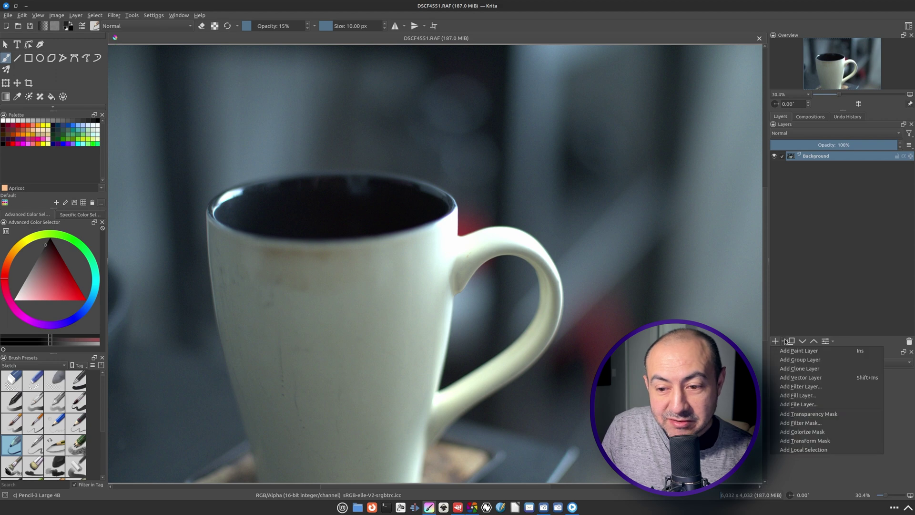
click(818, 386)
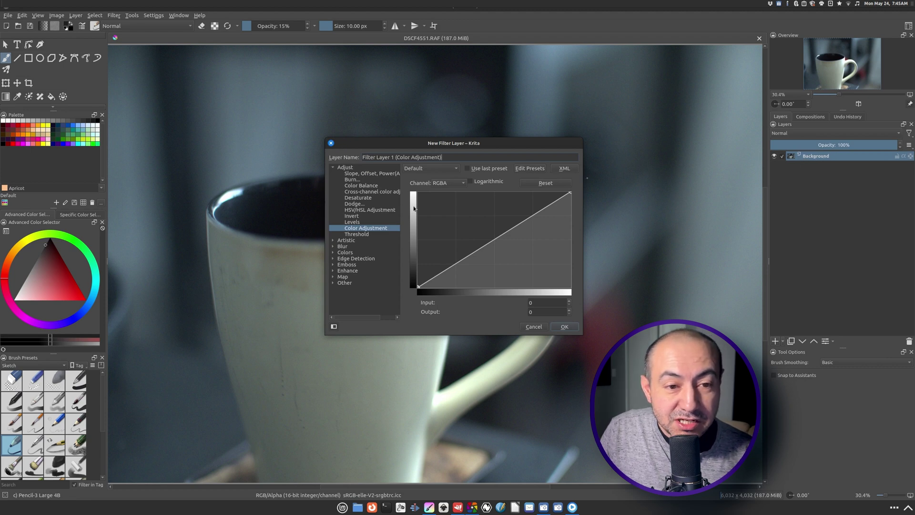
click(369, 198)
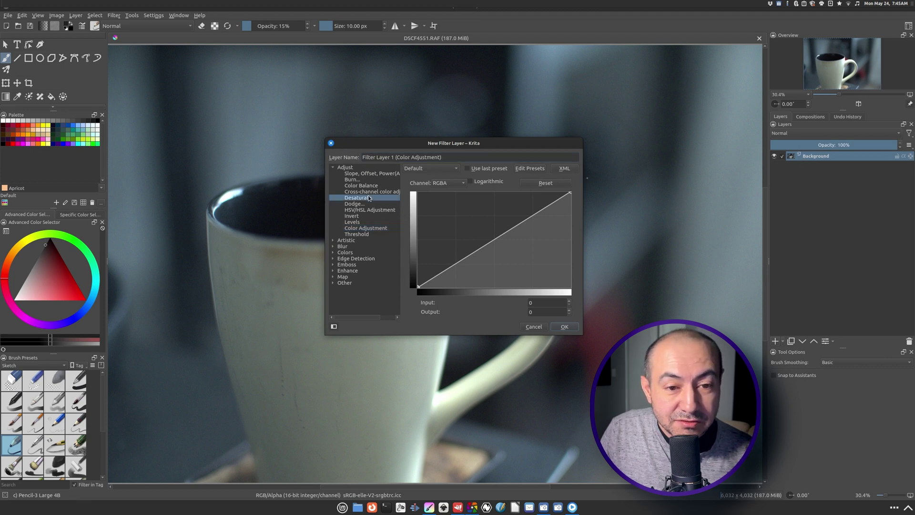
click(442, 231)
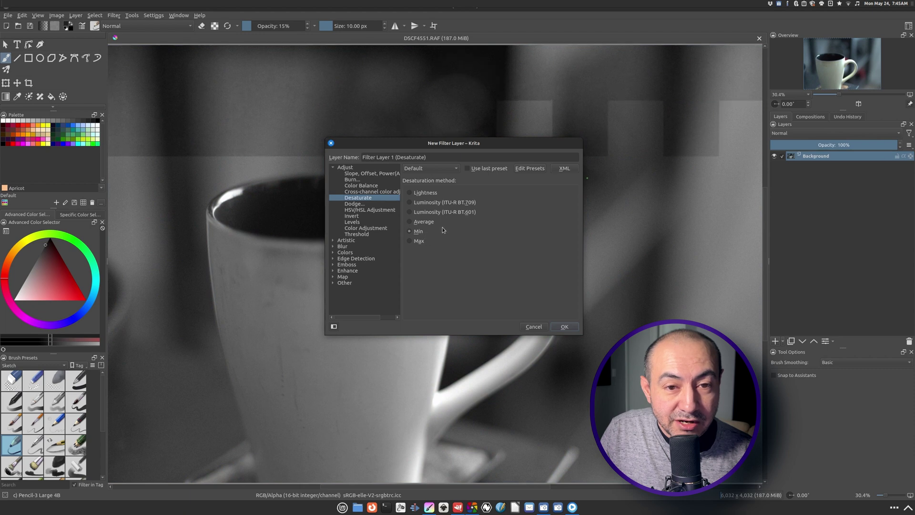
click(564, 326)
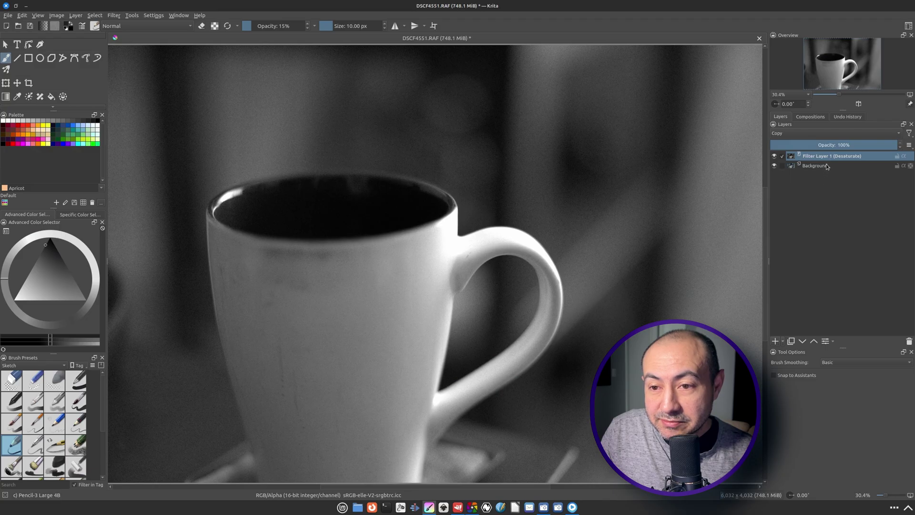
click(774, 156)
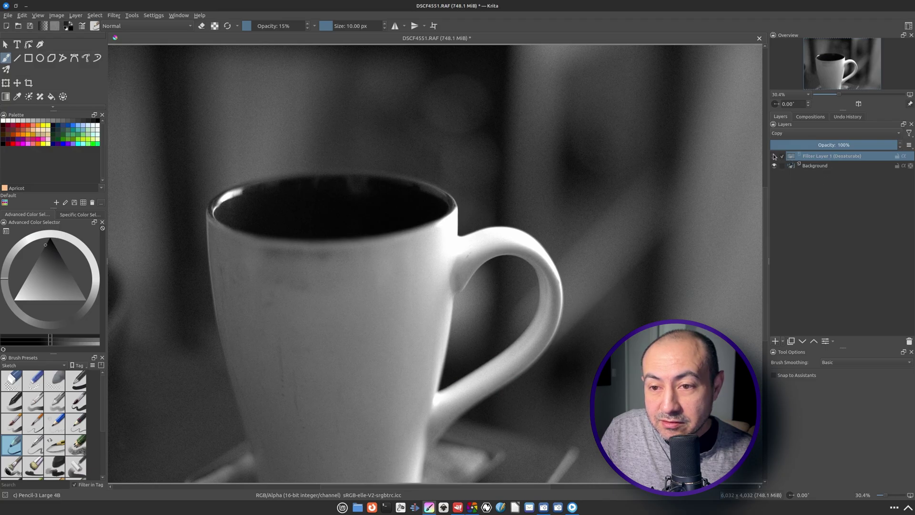
click(774, 156)
click(775, 156)
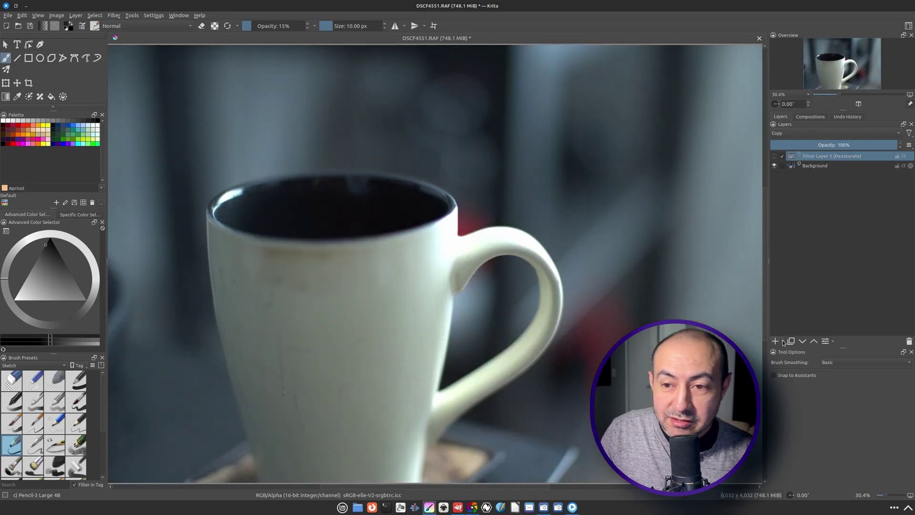
click(909, 341)
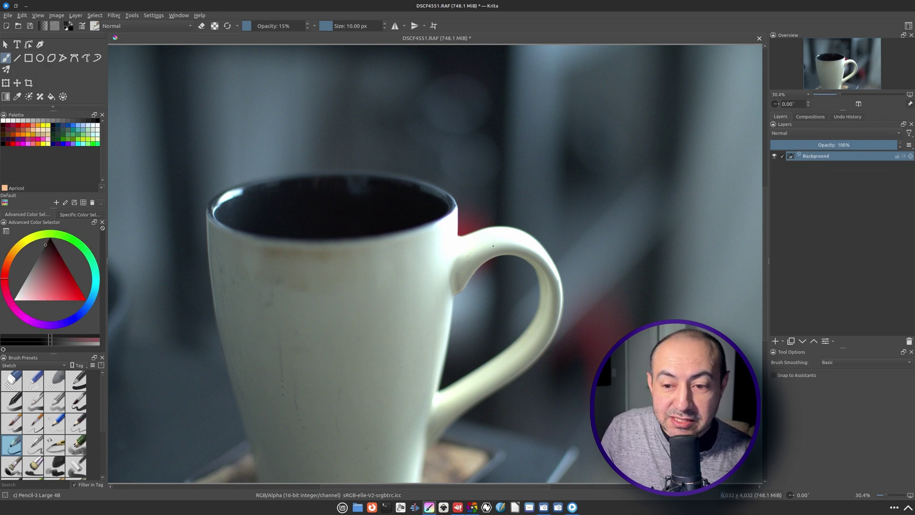
click(784, 343)
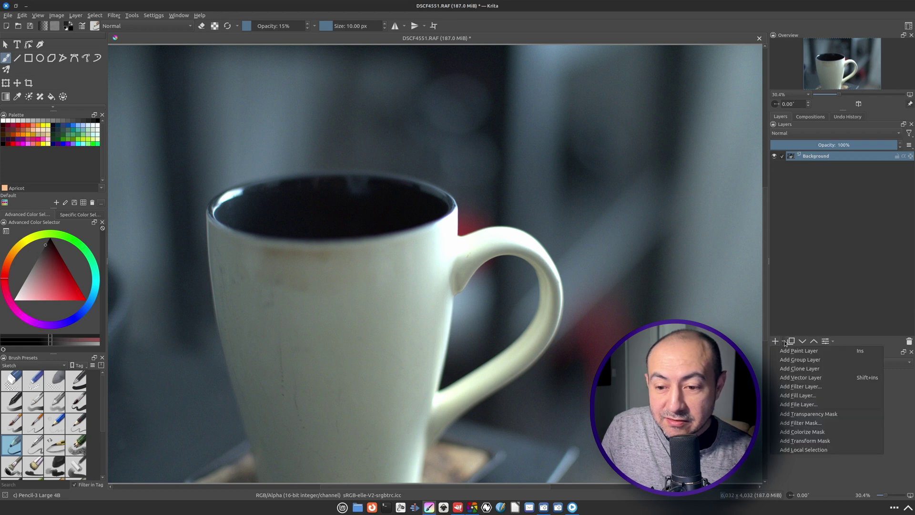
Step: Add a Desaturate filter mask using Min to the Background layer, then reselect Background
click(818, 423)
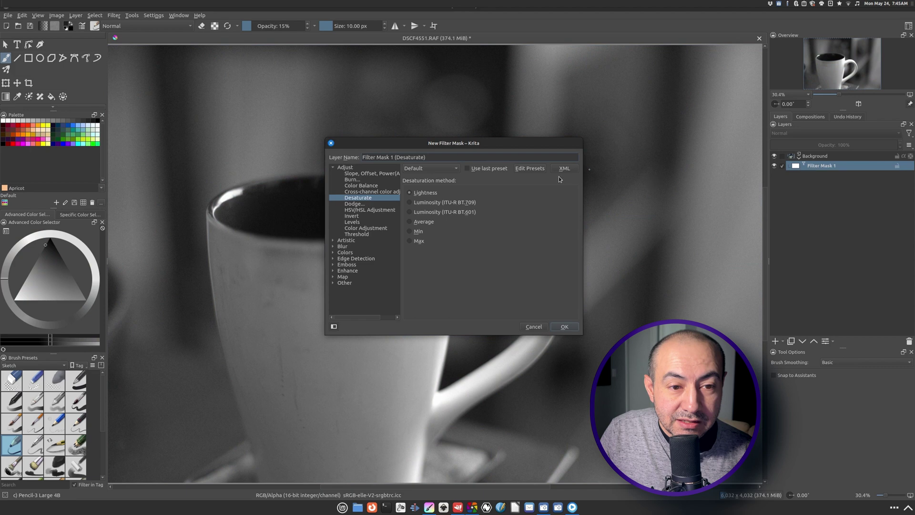
click(420, 232)
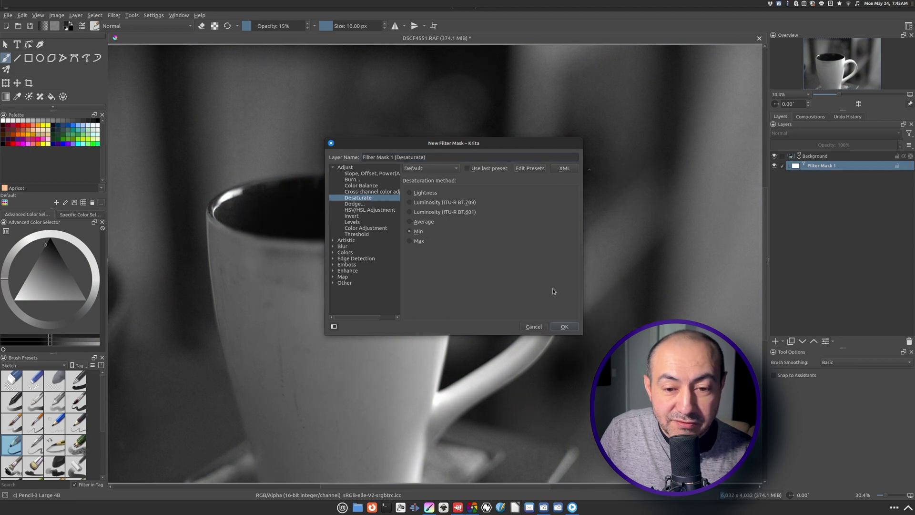
click(565, 327)
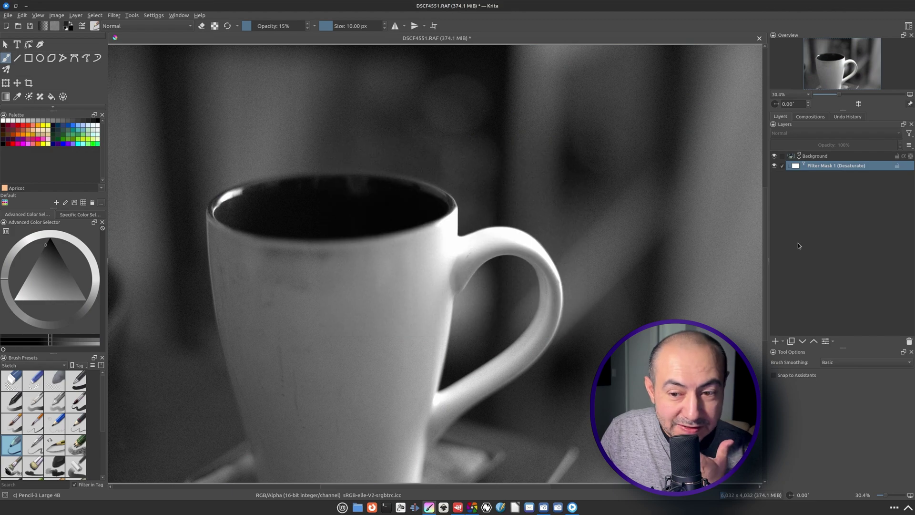
click(783, 341)
key(Escape)
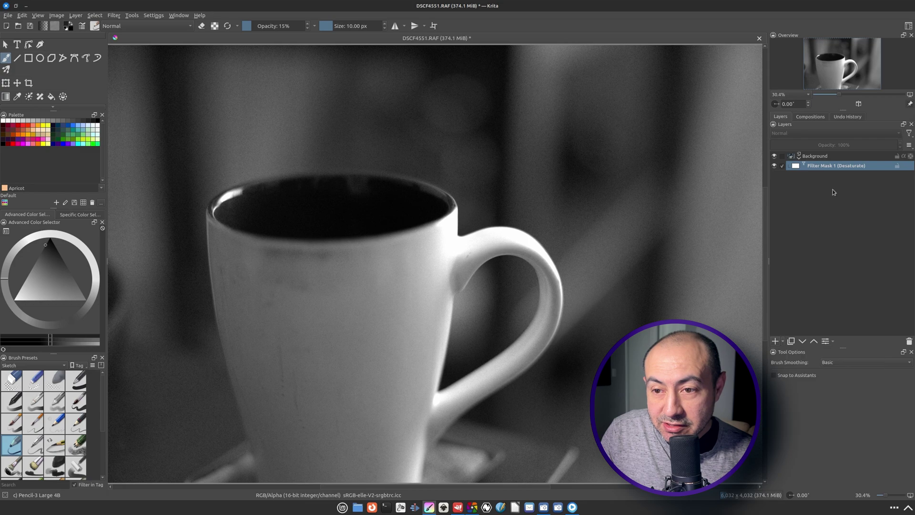
click(823, 156)
Step: Add a Color Adjustment filter mask named 'Curves' with raised highlights and lowered shadows
click(786, 341)
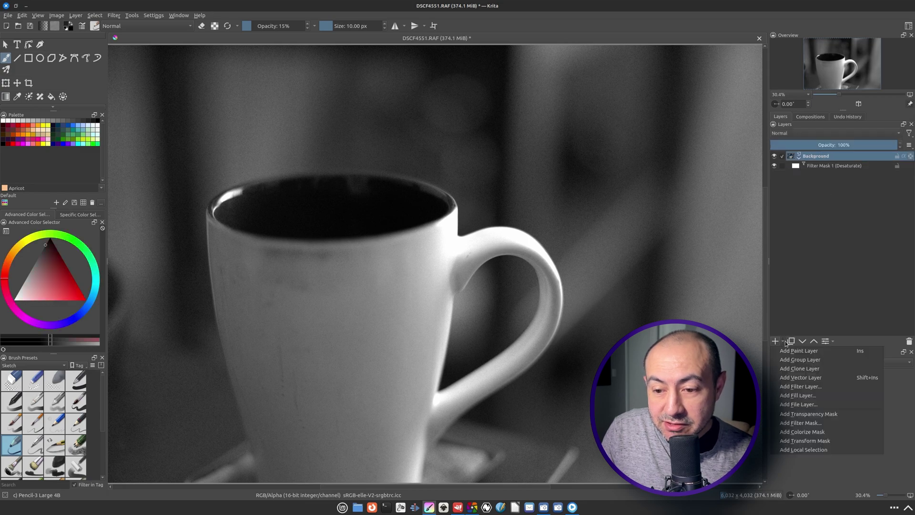
click(805, 422)
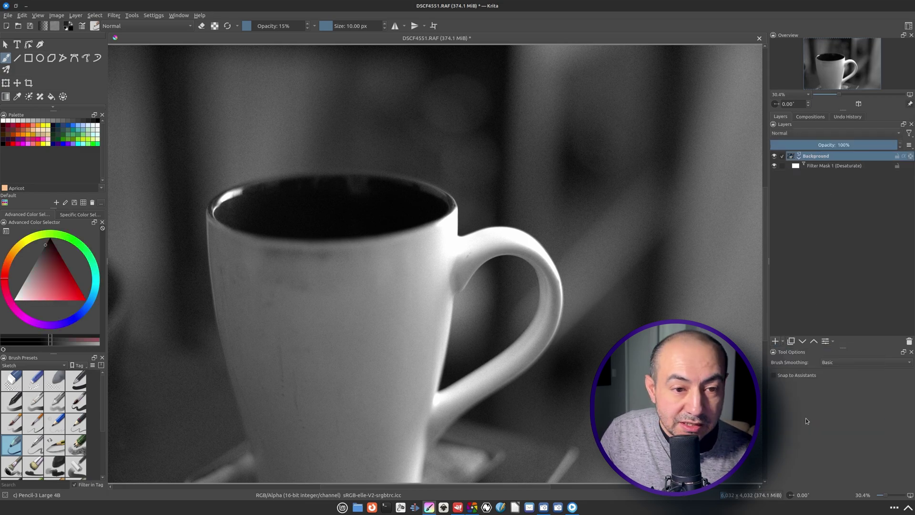
click(379, 229)
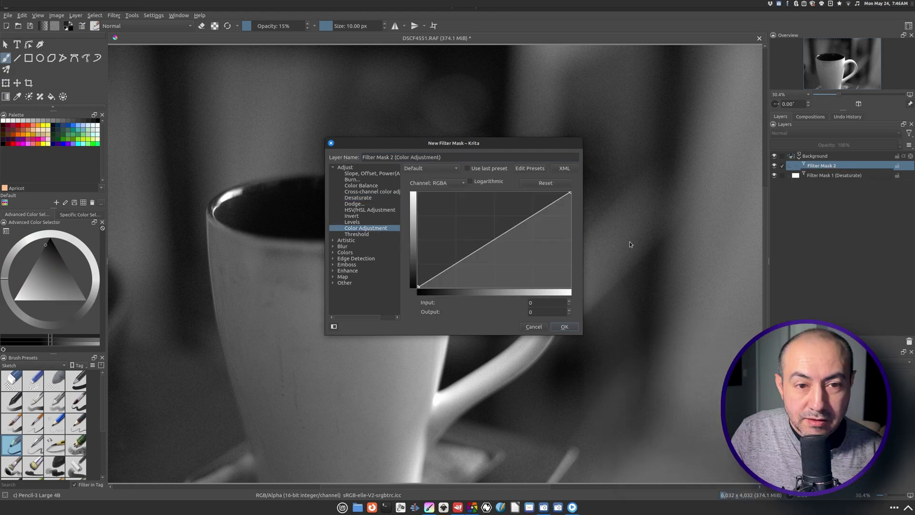
drag(514, 143, 505, 135)
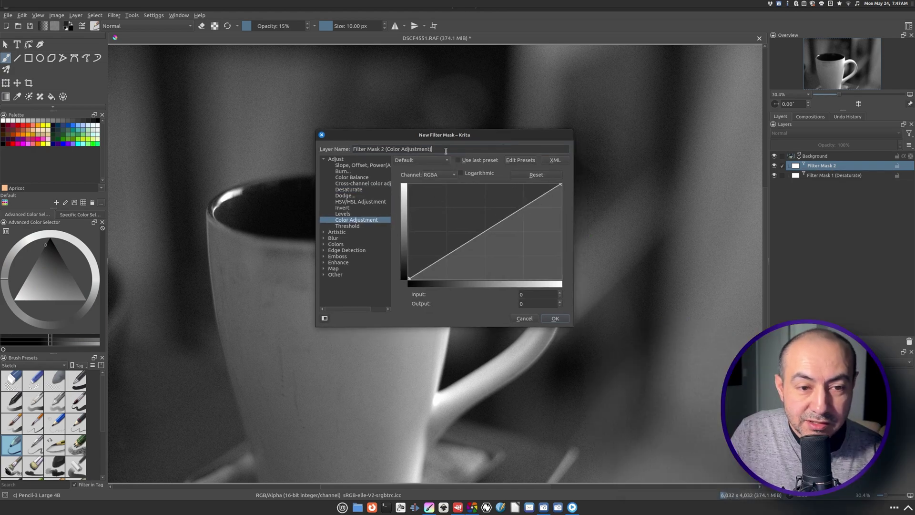
triple_click(355, 149)
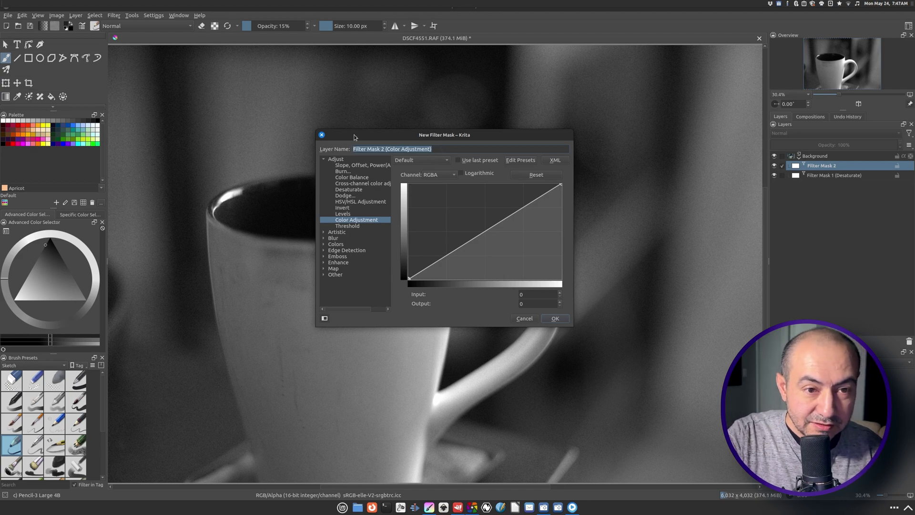
text(Curves)
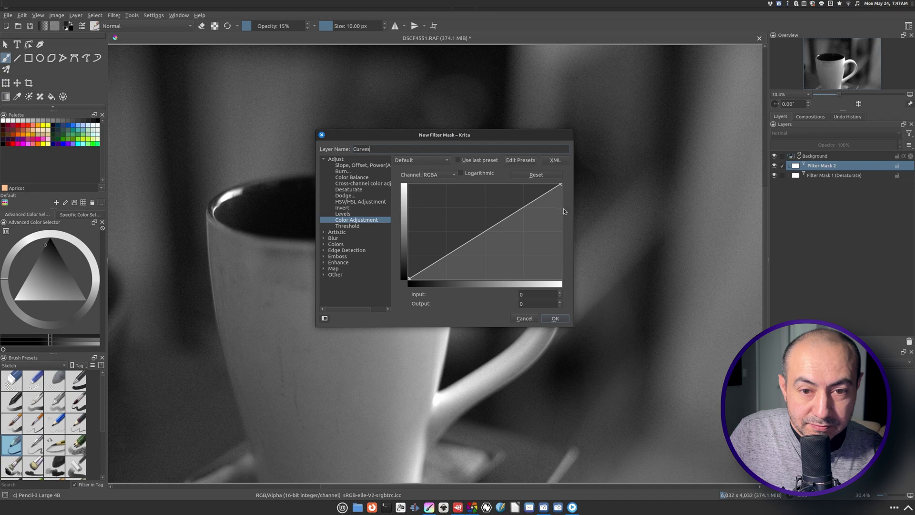
drag(540, 200, 536, 193)
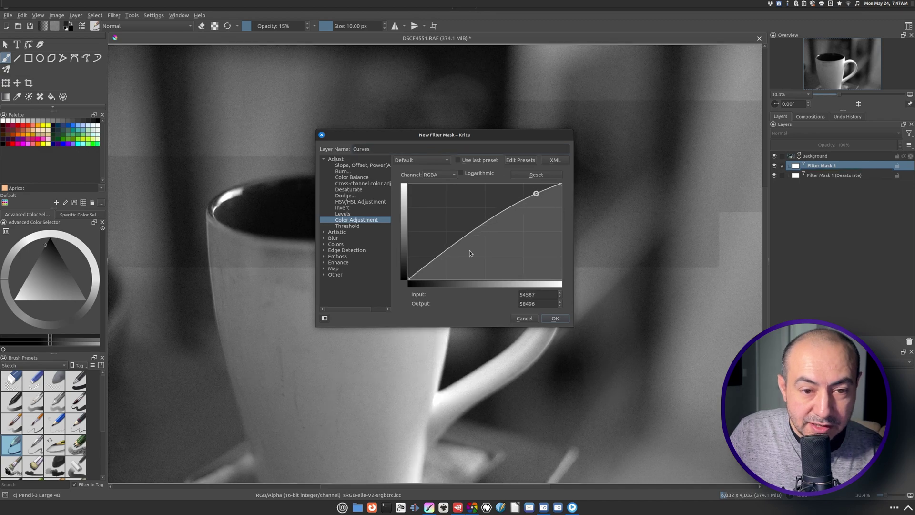
drag(447, 254, 449, 265)
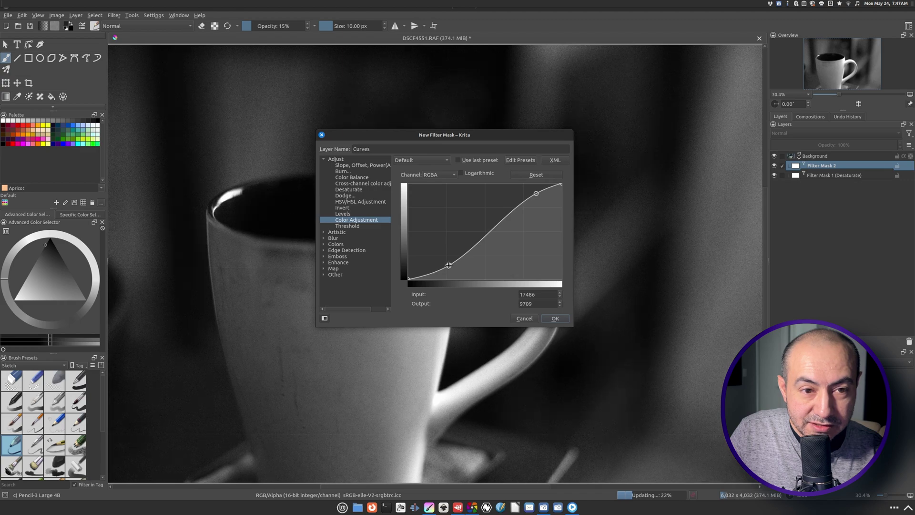
click(553, 319)
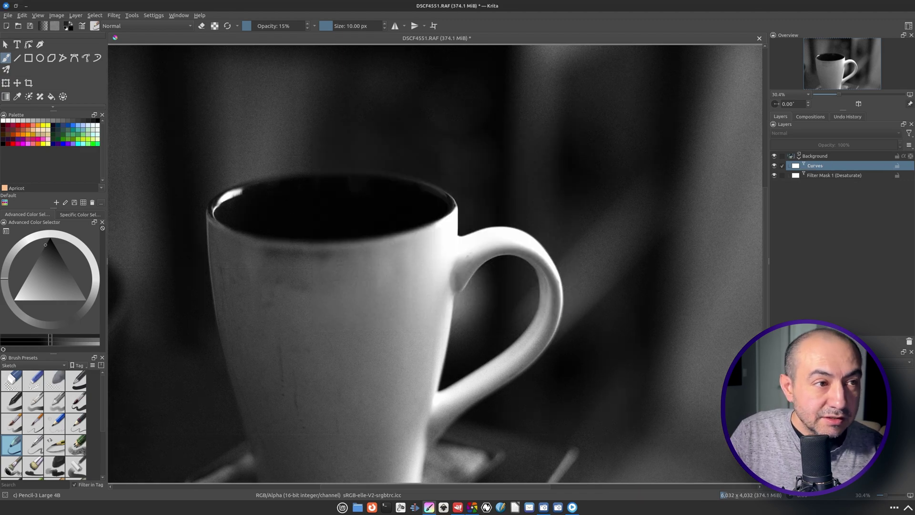
click(5, 45)
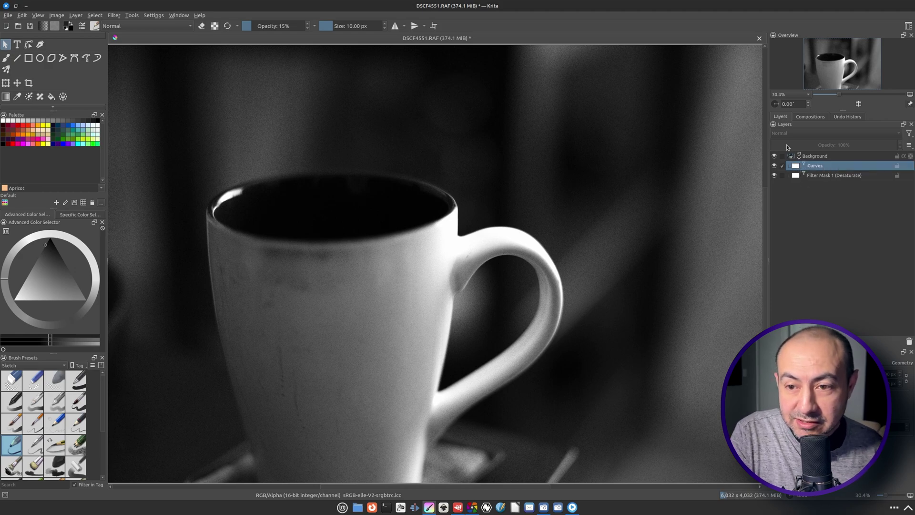
Step: Reopen the Curves mask properties and pull the shadow point slightly lower
double_click(799, 168)
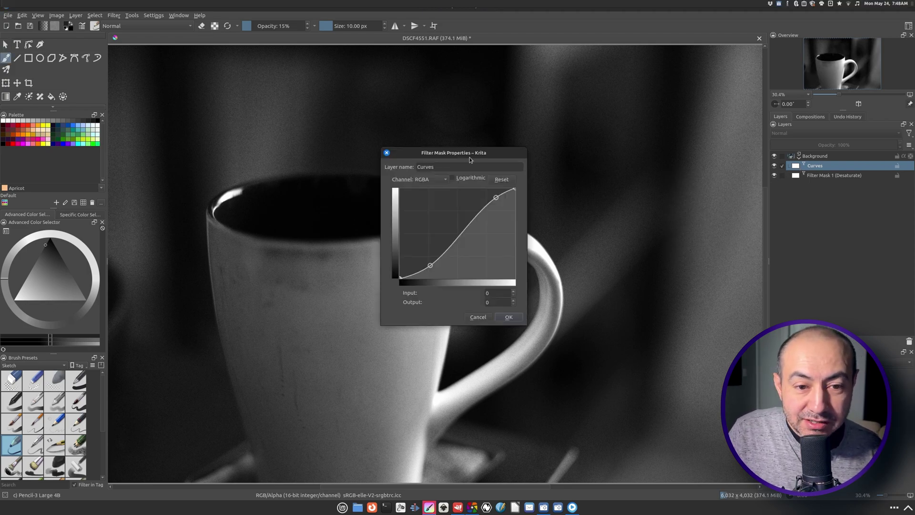
drag(470, 159, 469, 155)
drag(428, 262, 430, 264)
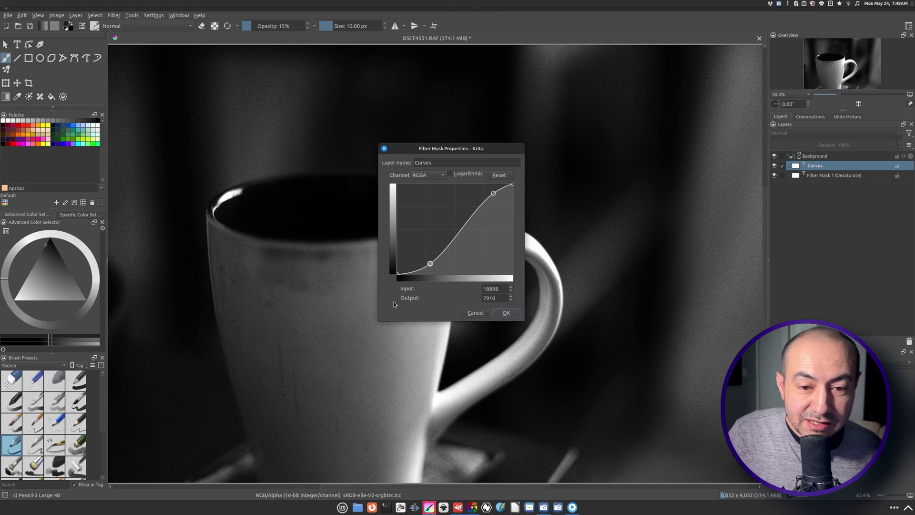
click(506, 313)
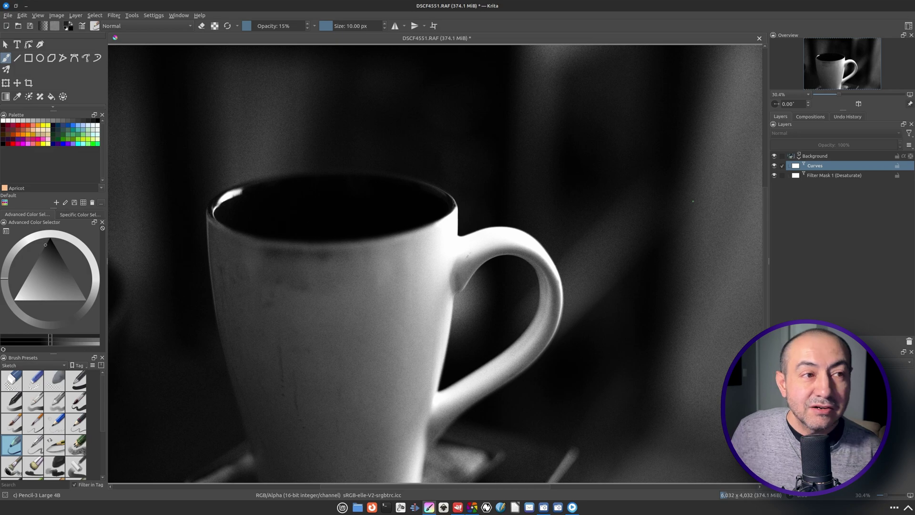
click(8, 15)
Step: Save the Krita edit under the new name DSCF4551_edit.kra
click(32, 59)
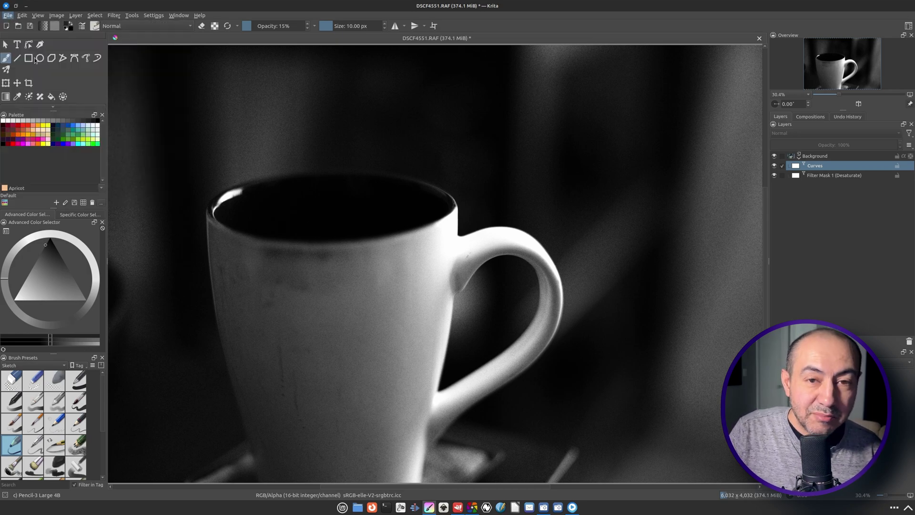
drag(429, 162, 430, 140)
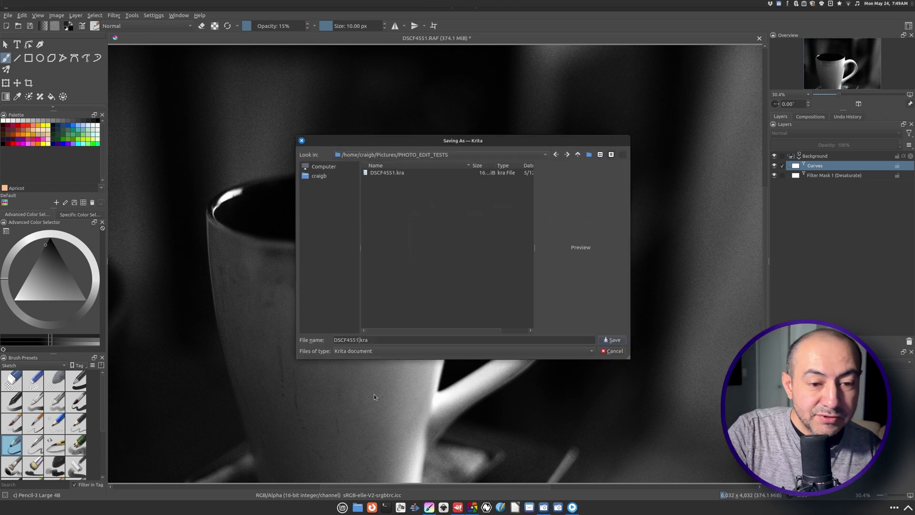
text(_edit)
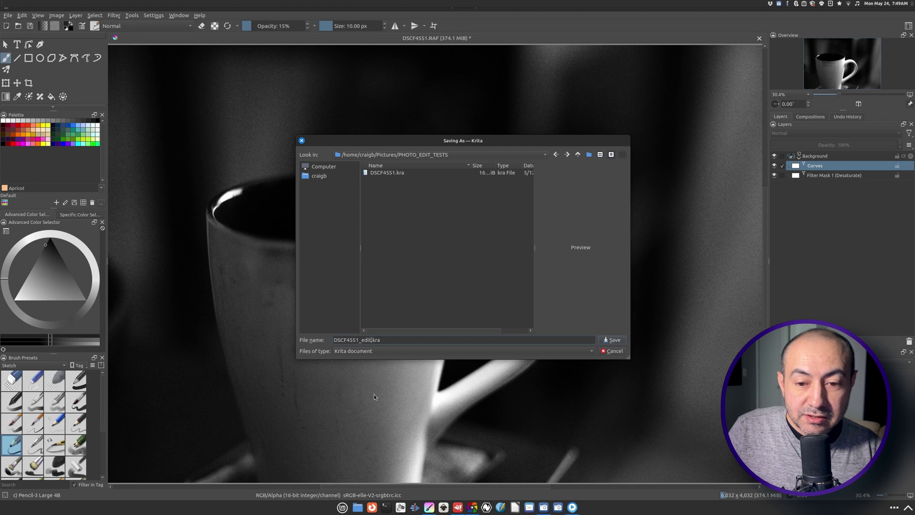
click(612, 340)
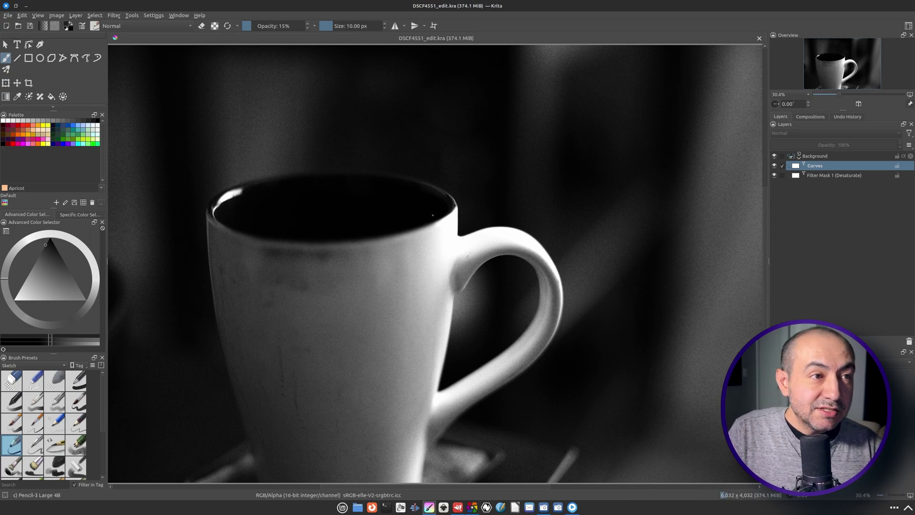
Step: Close Krita and GIMP, keep darktable in front, and open the file manager's Home folder
click(6, 6)
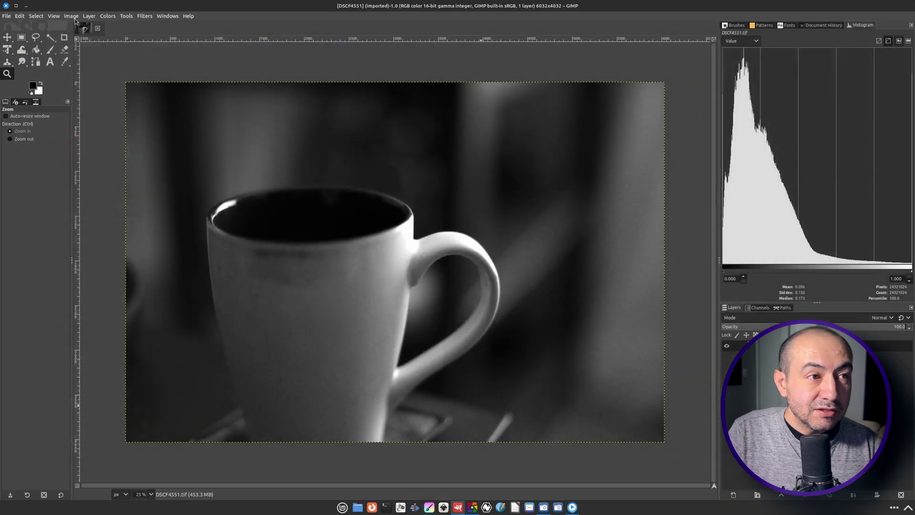
click(6, 6)
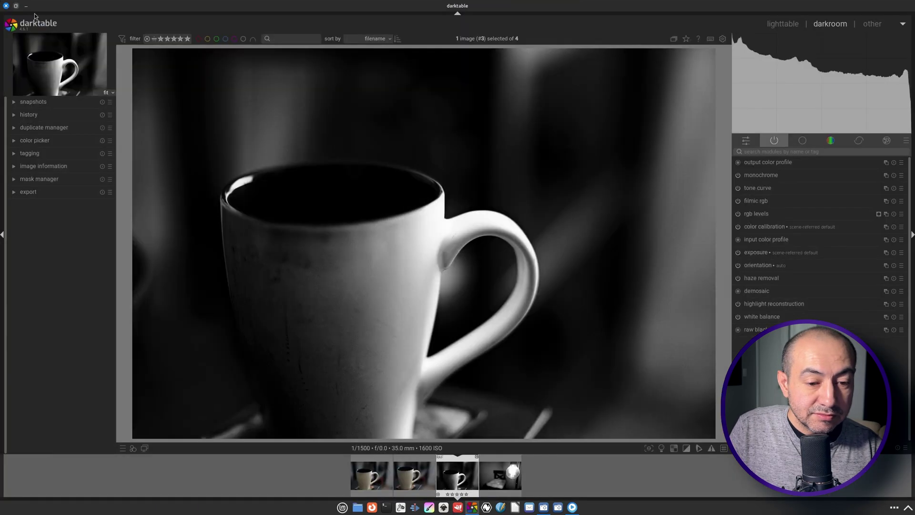
key(alt+Tab)
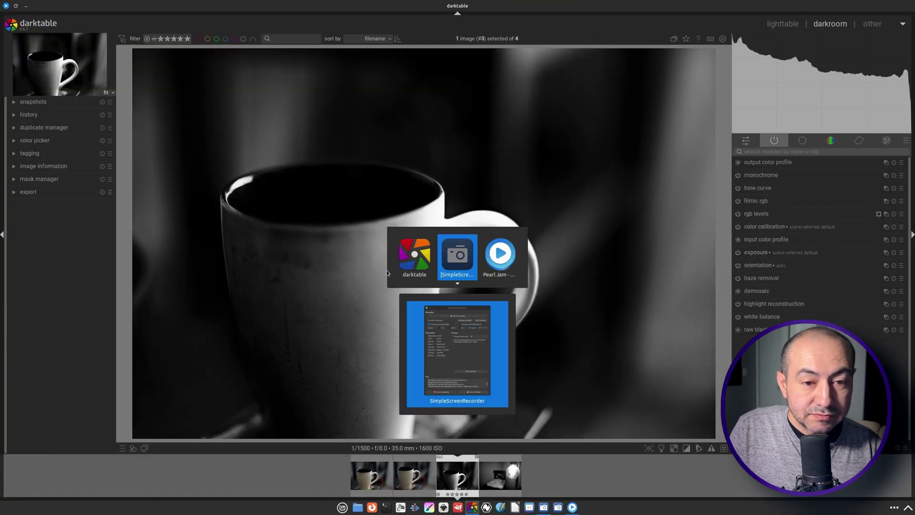
key(alt+Tab)
key(alt+Tab)
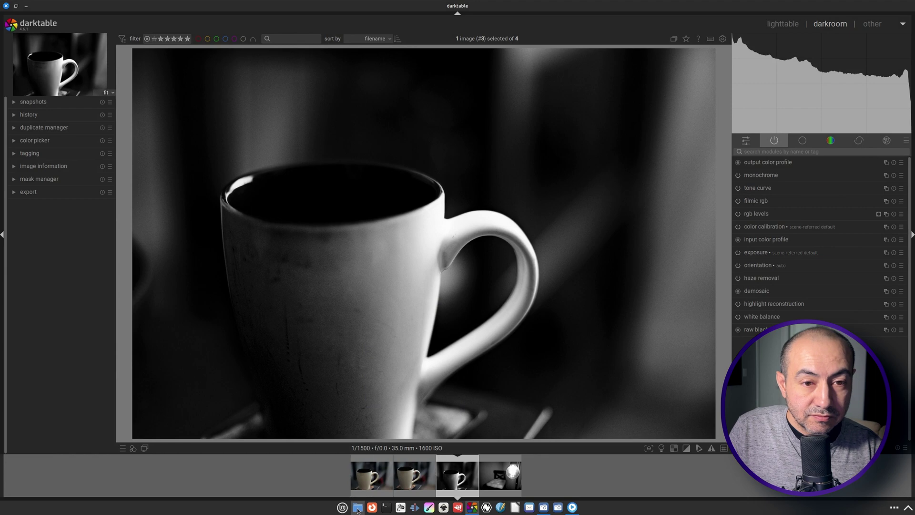
click(357, 507)
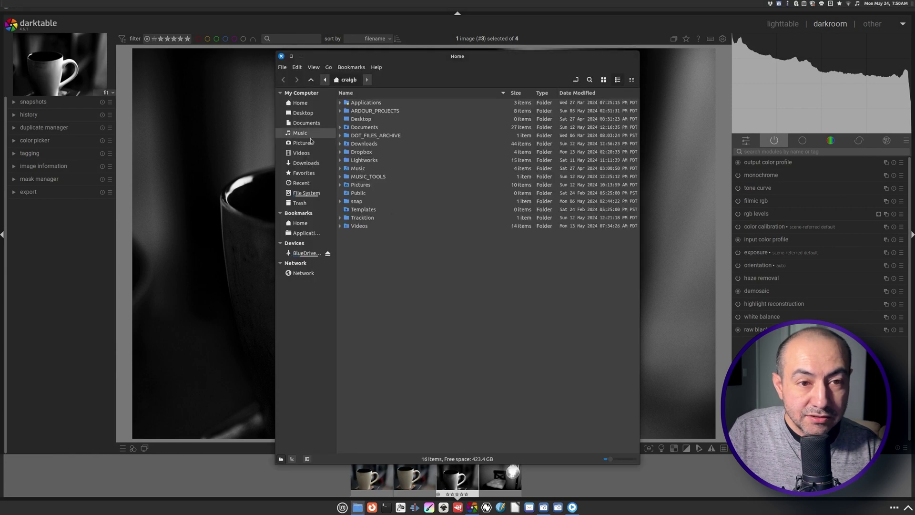
click(312, 142)
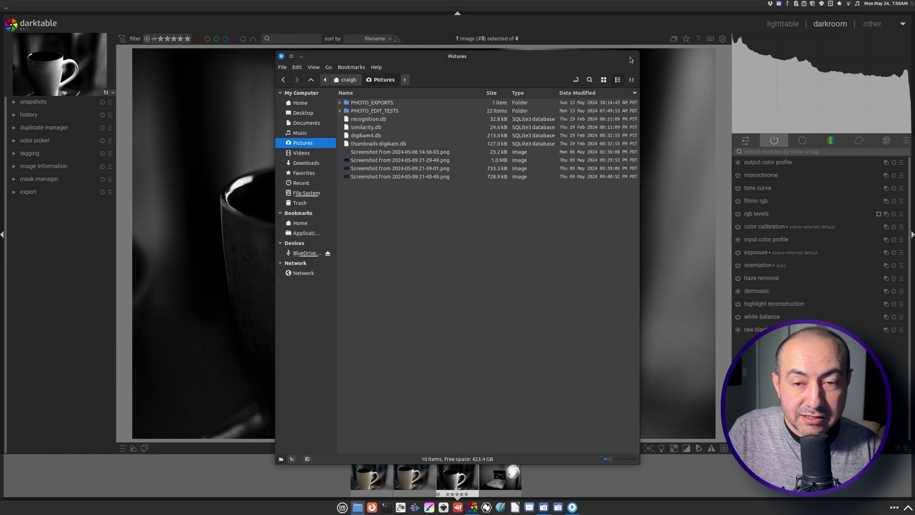
drag(636, 55, 699, 73)
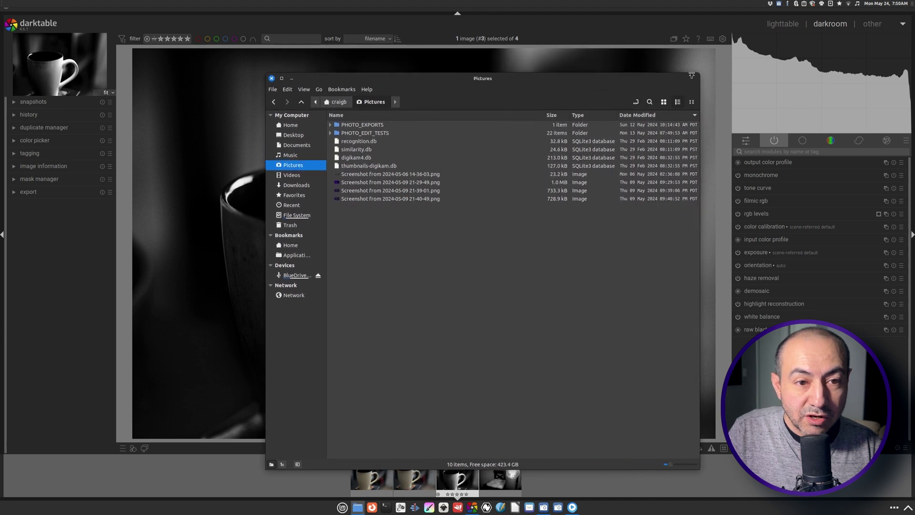
double_click(367, 134)
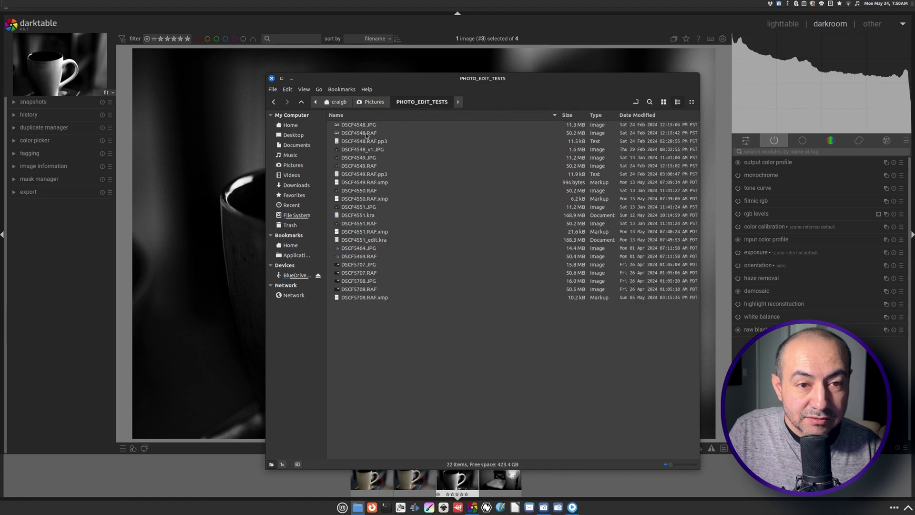
click(630, 115)
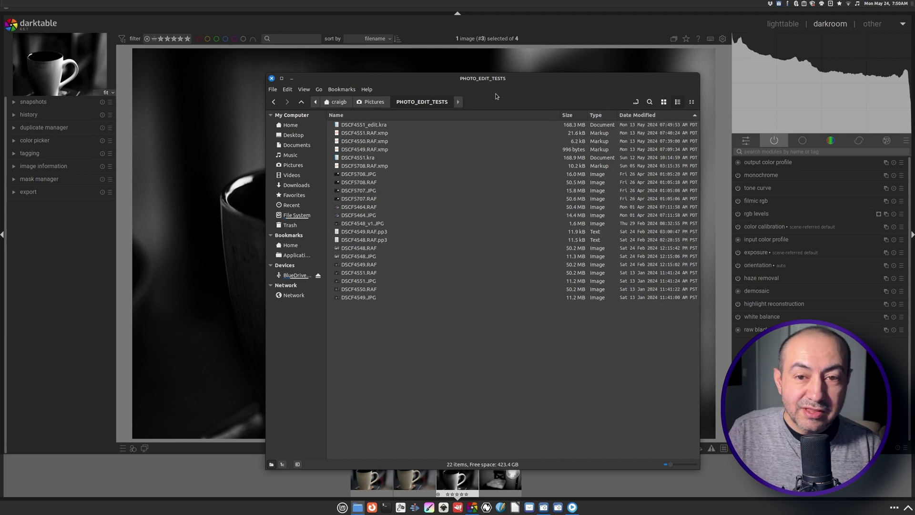
key(alt+Tab)
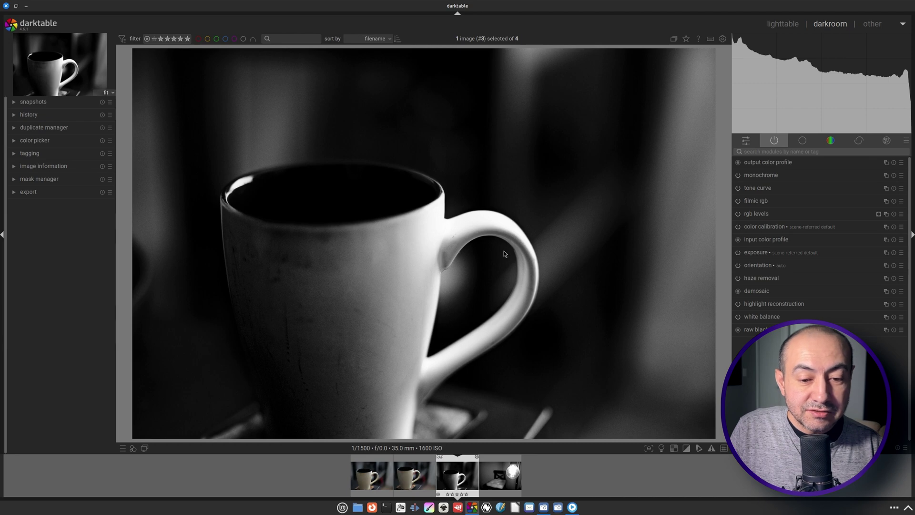
key(alt+Tab)
click(423, 263)
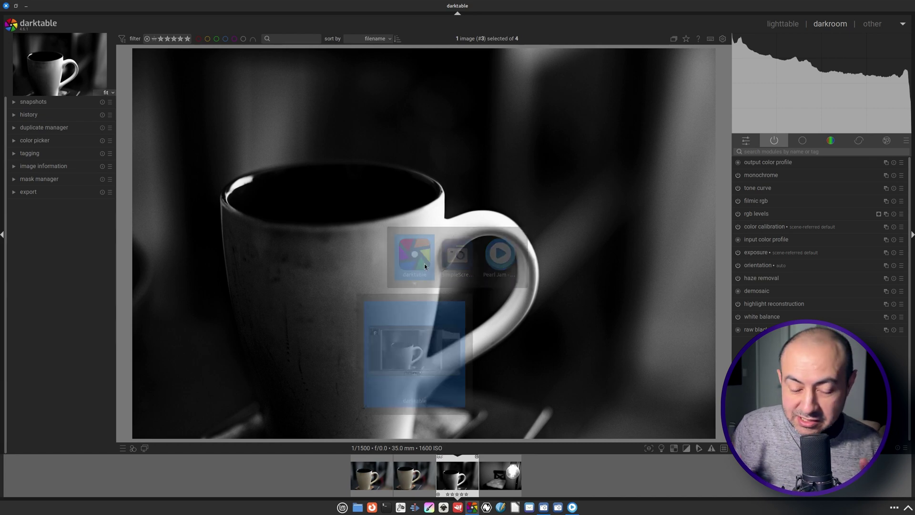